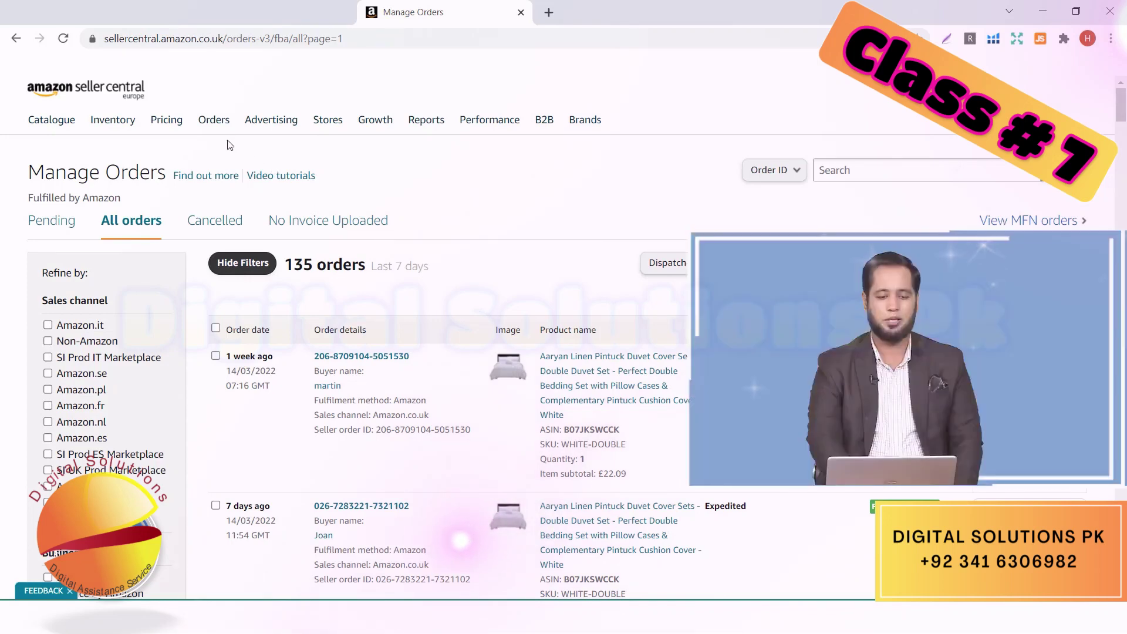
- Open the form for creating a Multi-Channel Fulfilment (MCF) order and review its address, items and shipping speed sections
mouse_move(213, 119)
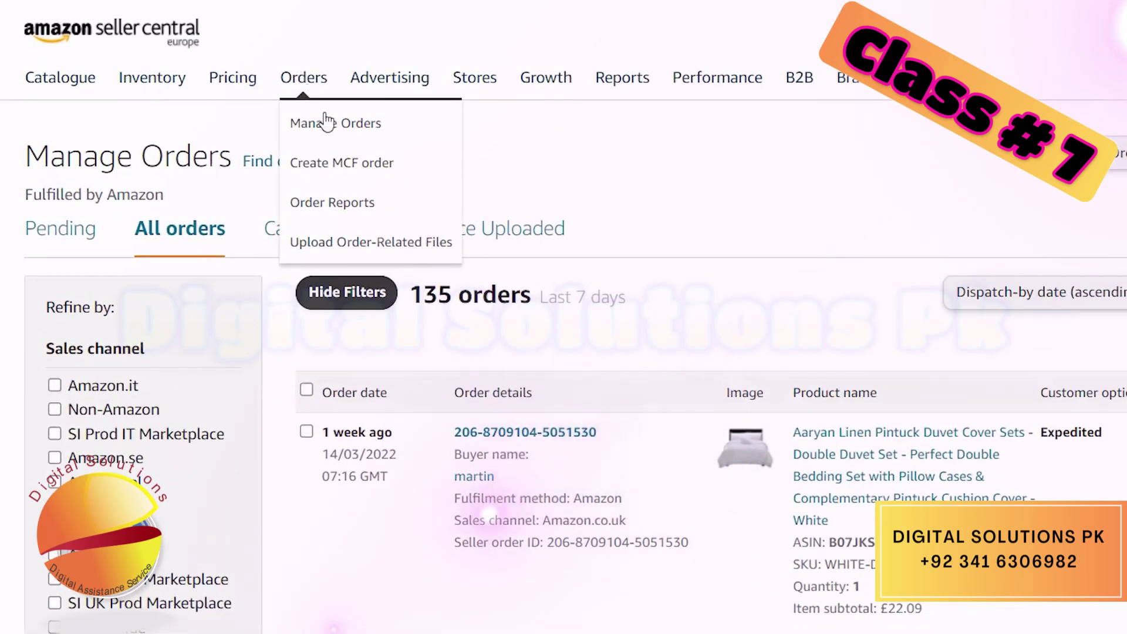
click(408, 175)
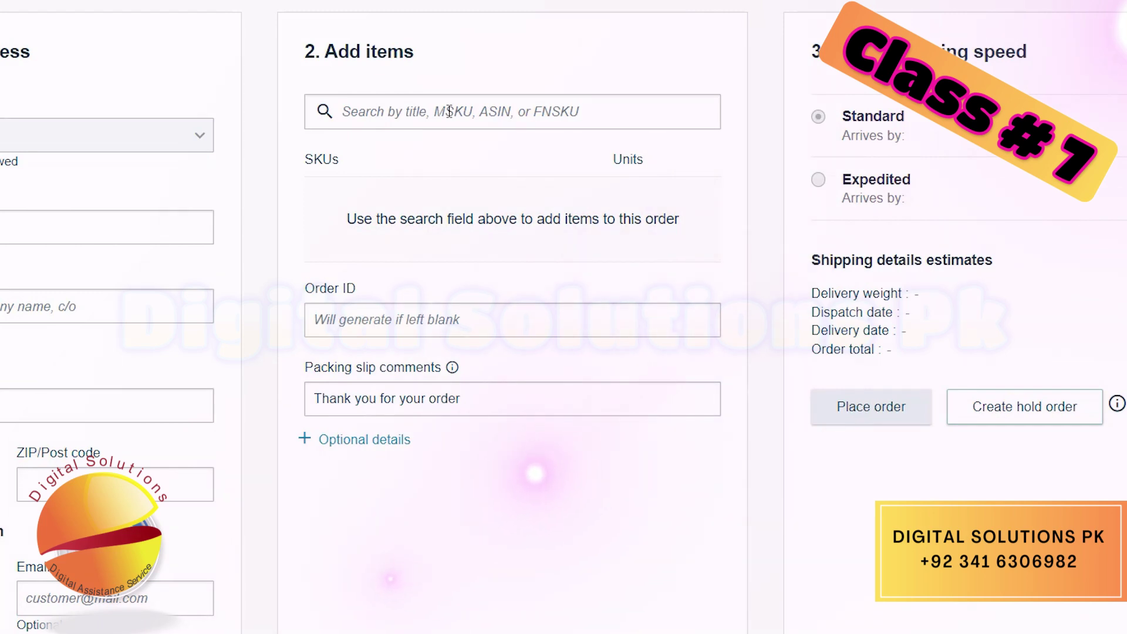
scroll(449, 112, down, 3)
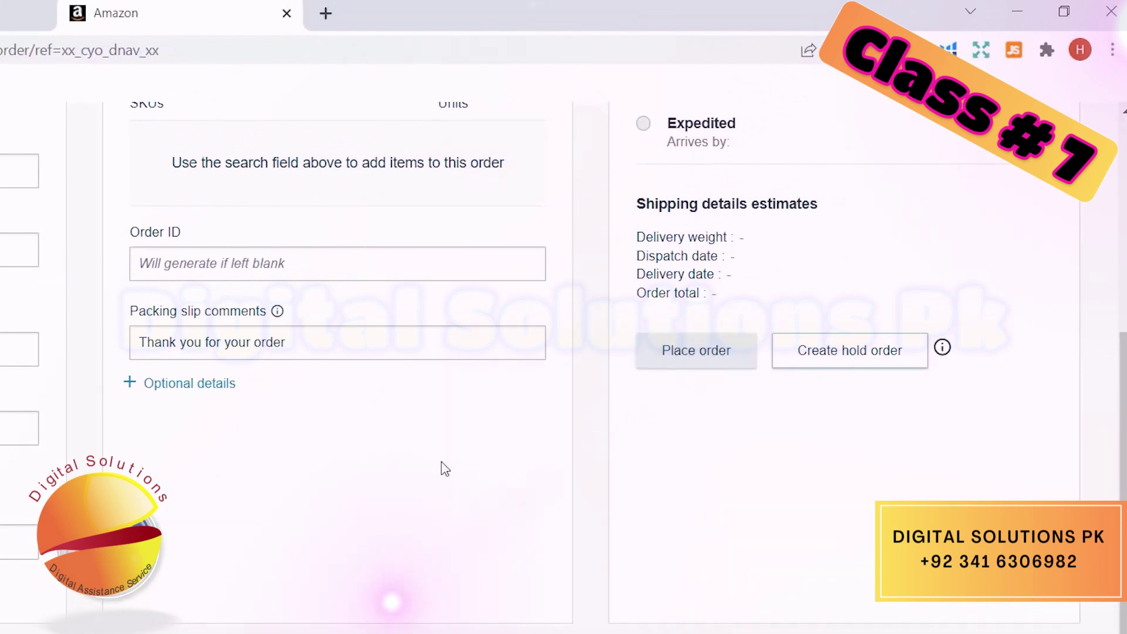
scroll(445, 468, up, 4)
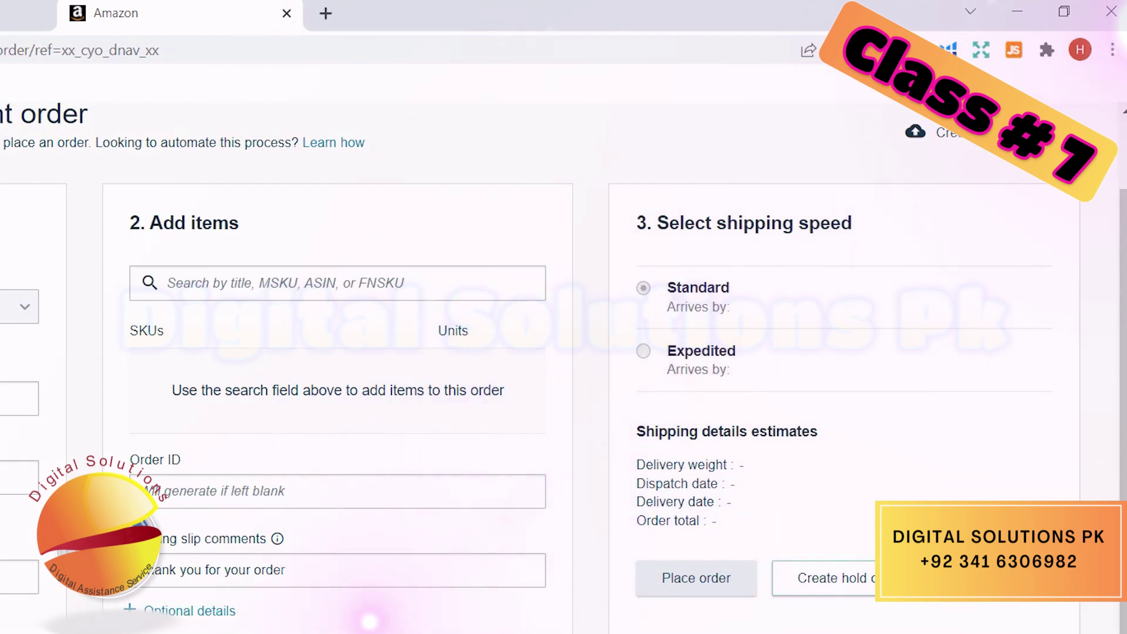
- Open Order Reports, review the new orders report options, and display the Archived Orders report section
mouse_move(223, 154)
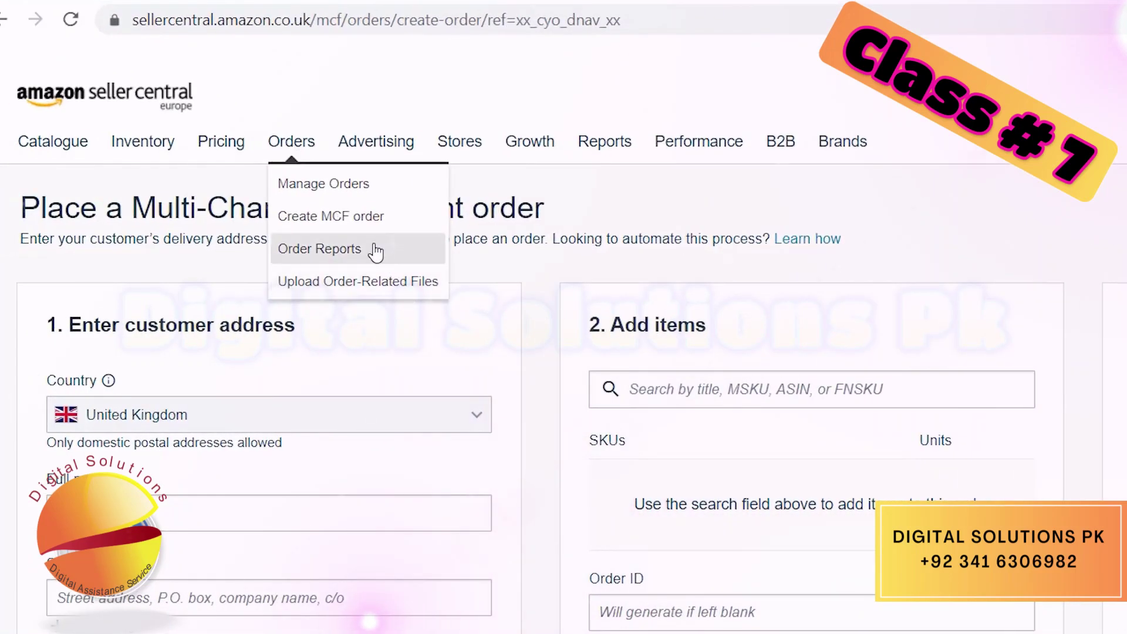
click(376, 251)
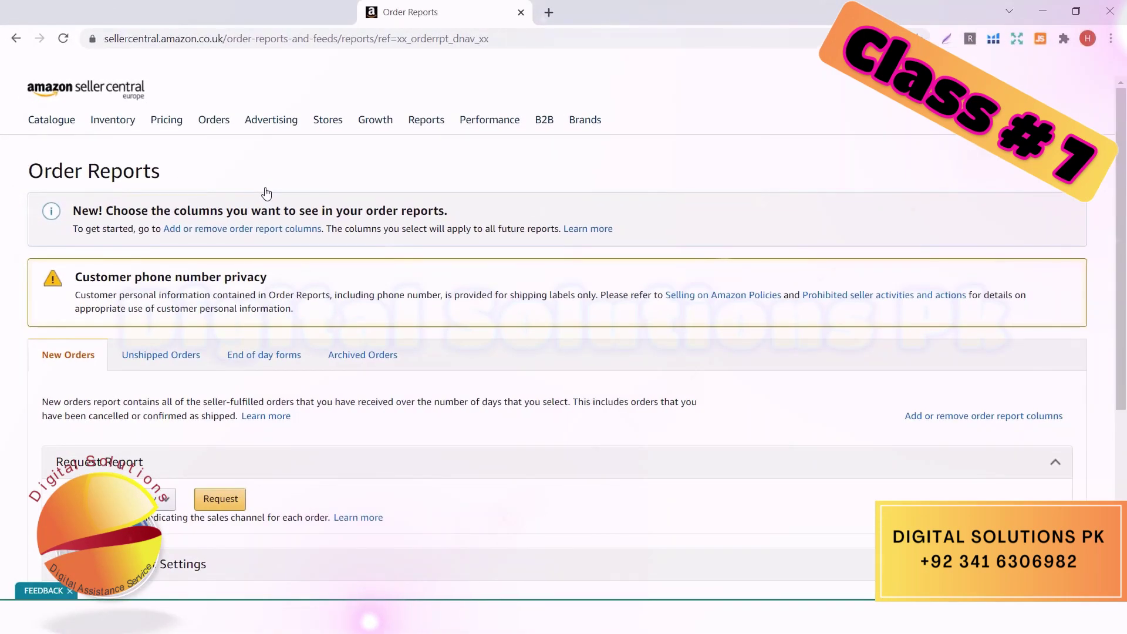
scroll(266, 194, down, 5)
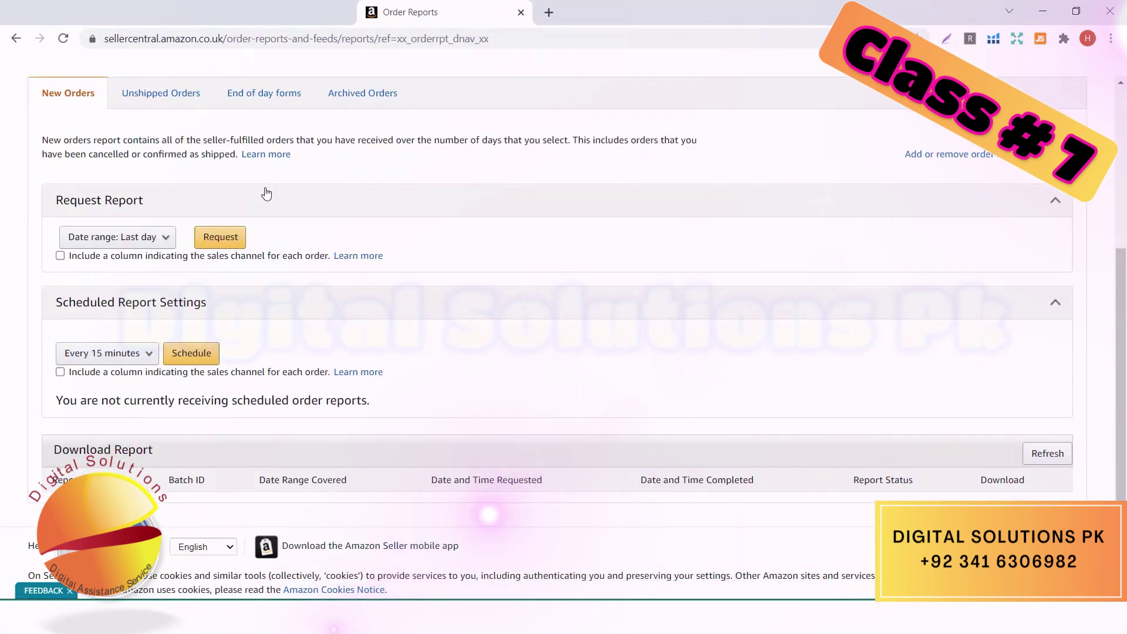
scroll(265, 188, up, 4)
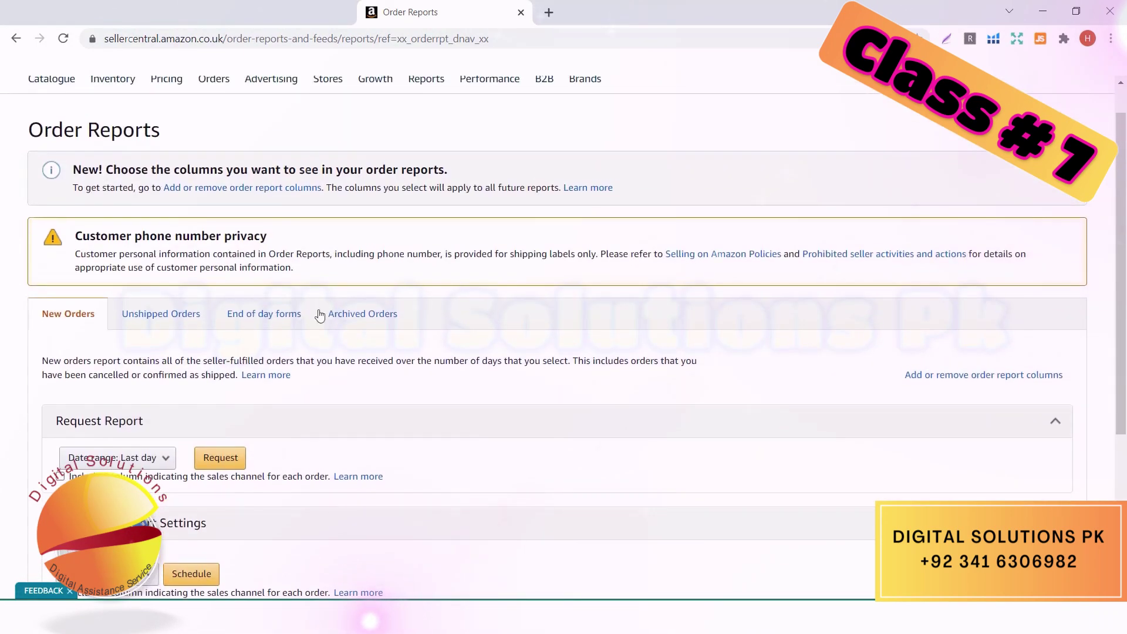
click(319, 315)
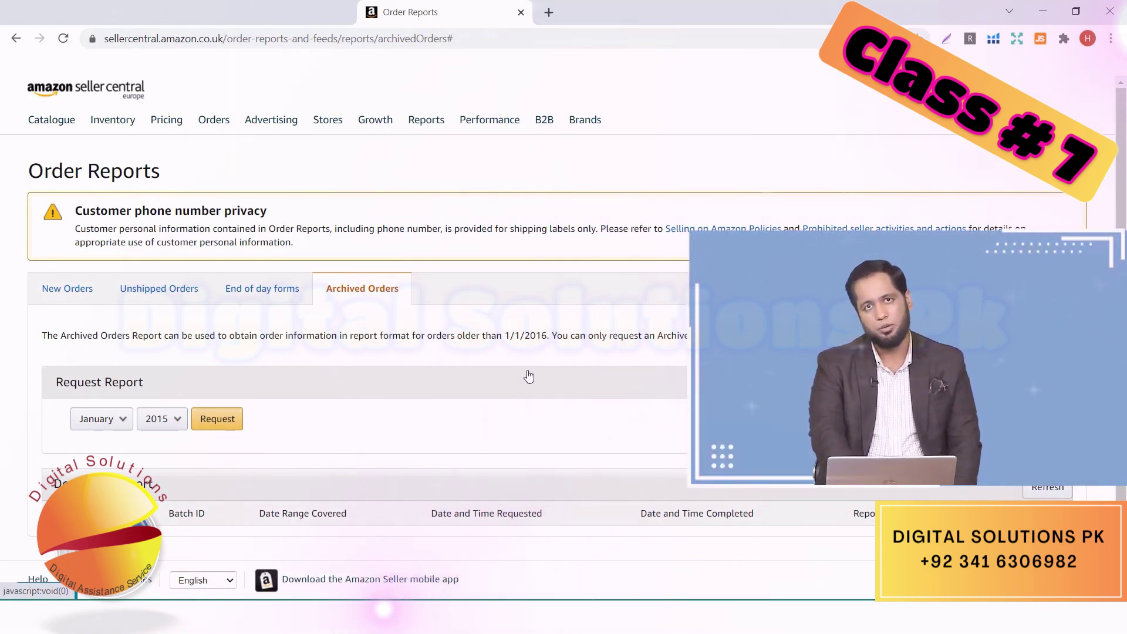
- Open the Upload Order-Related Files page and review its Shipping Confirmation file section
mouse_move(217, 119)
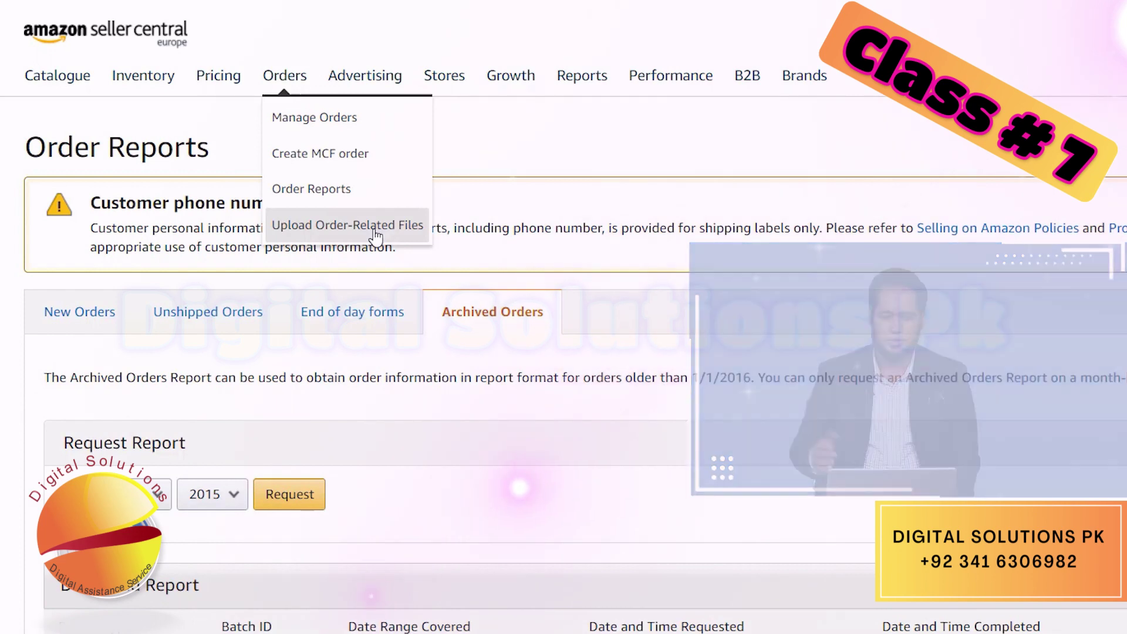
click(376, 235)
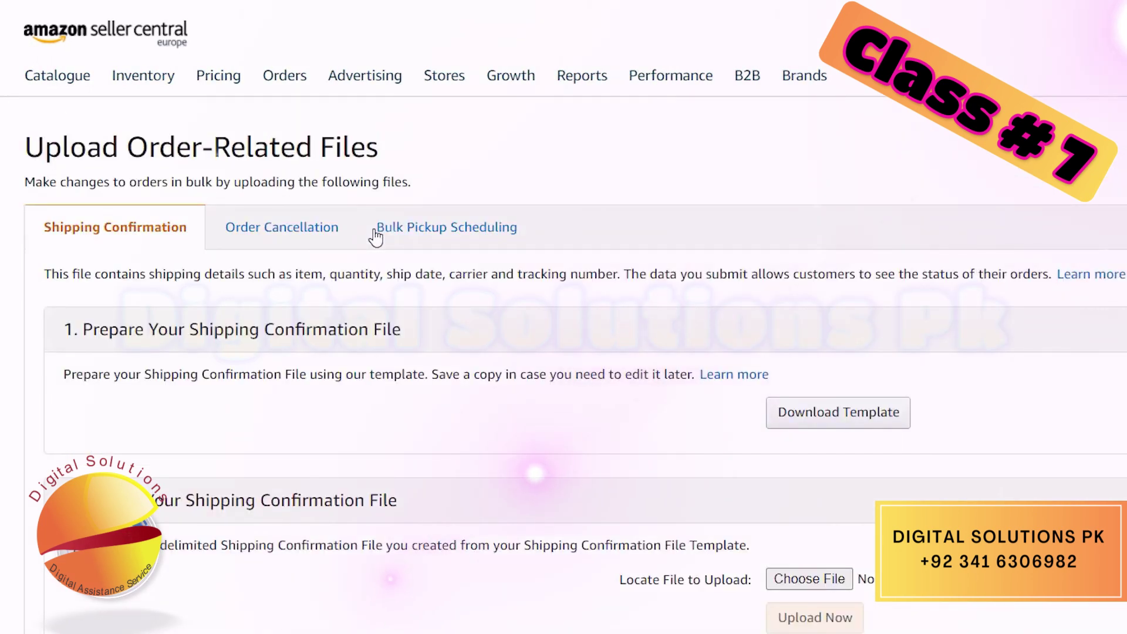
scroll(486, 237, down, 2)
scroll(441, 298, up, 2)
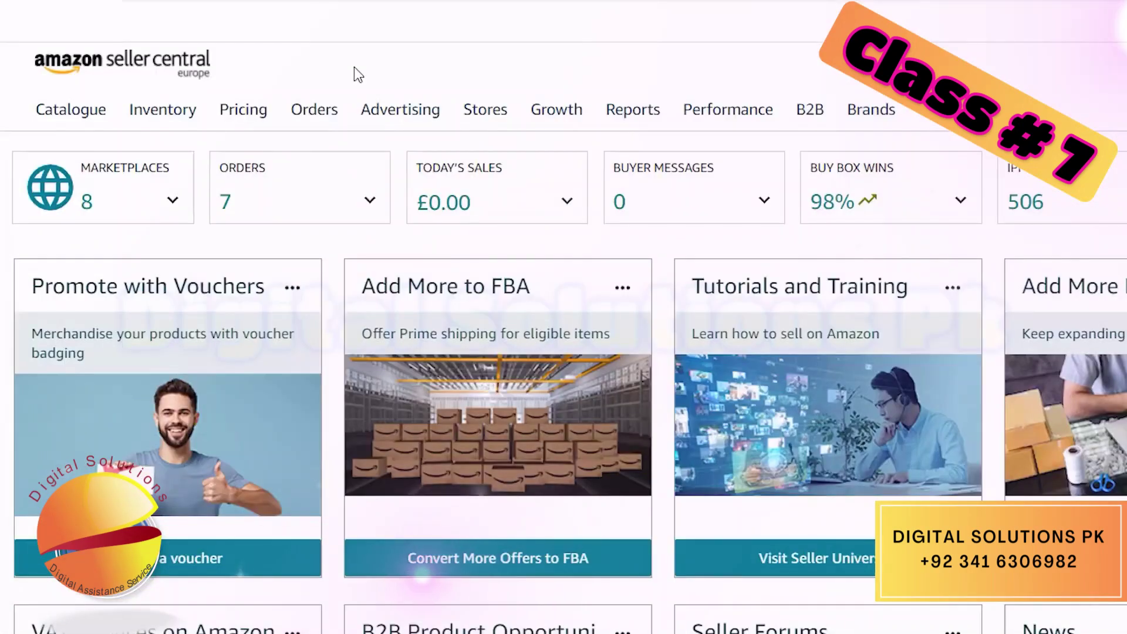
- View the advertising Campaign Manager, and return to the Seller Central home page
mouse_move(406, 111)
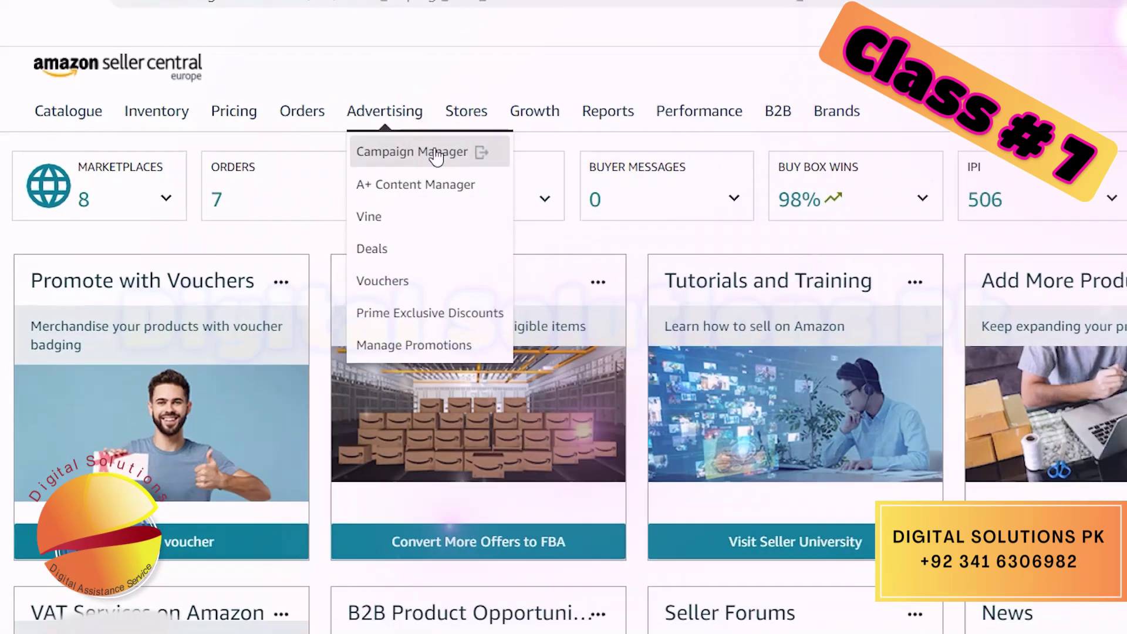
click(453, 156)
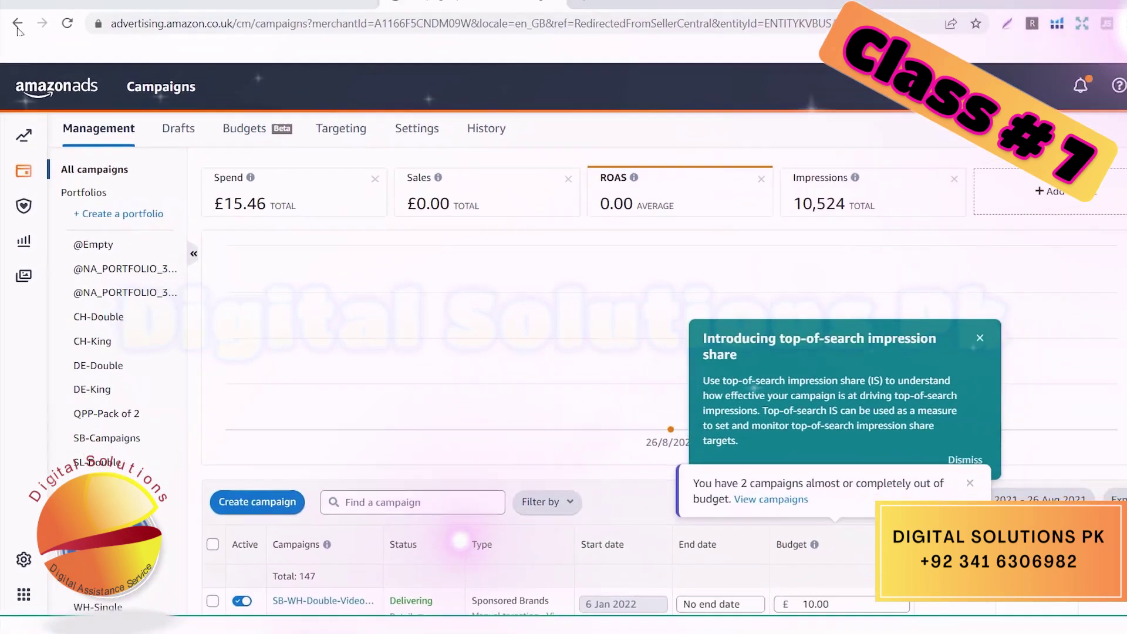
click(18, 24)
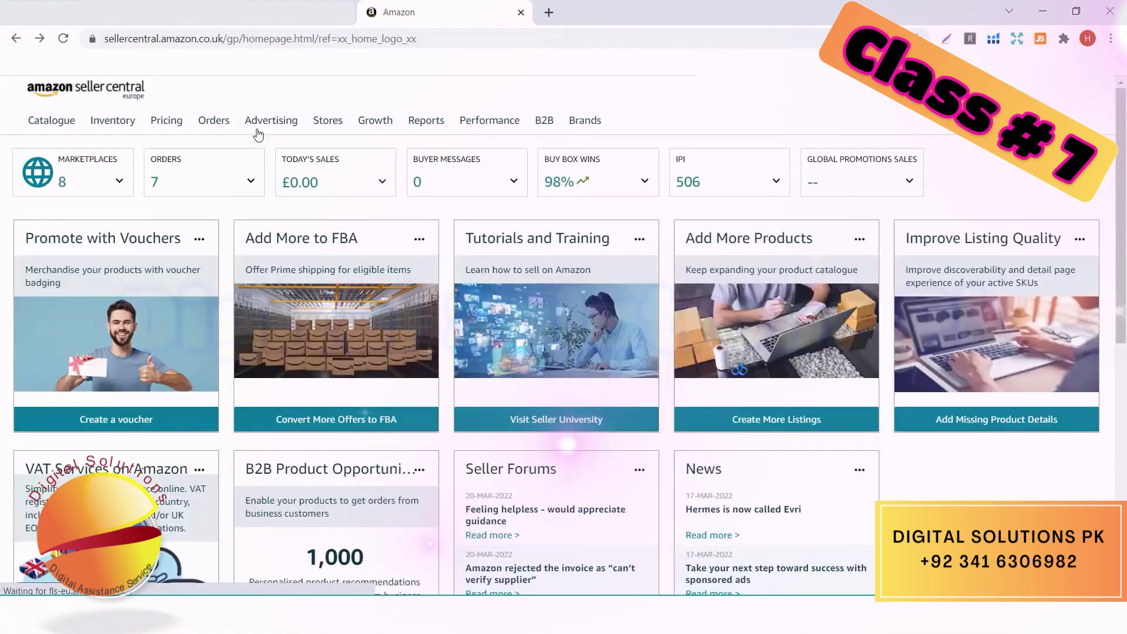
- View the A+ Content Manager page, followed by the Vine programme page
mouse_move(272, 117)
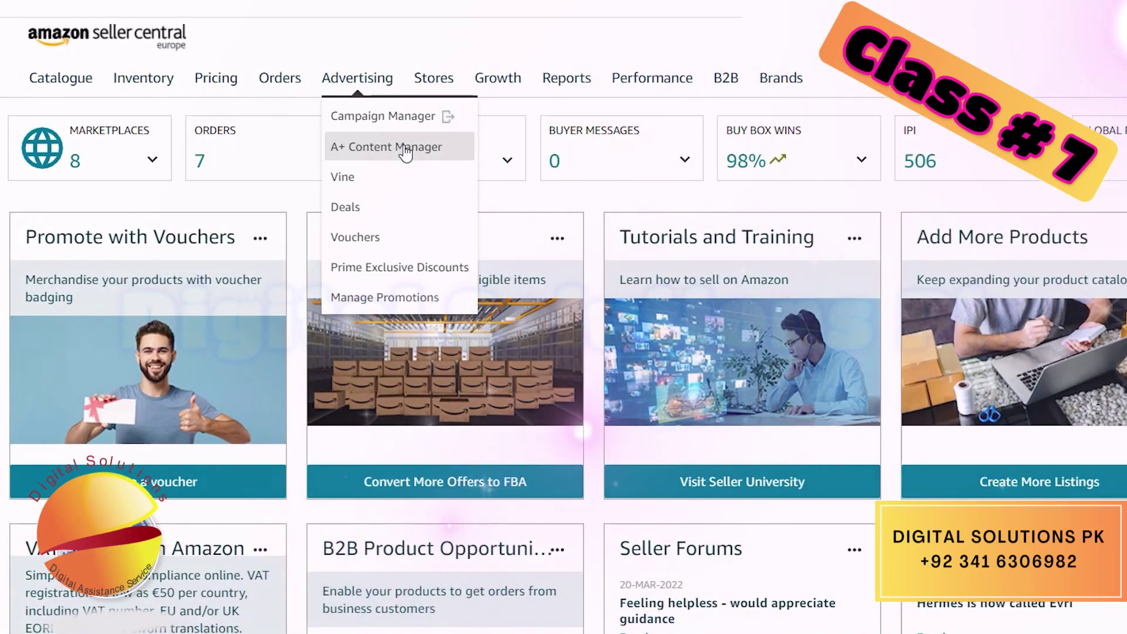
click(404, 150)
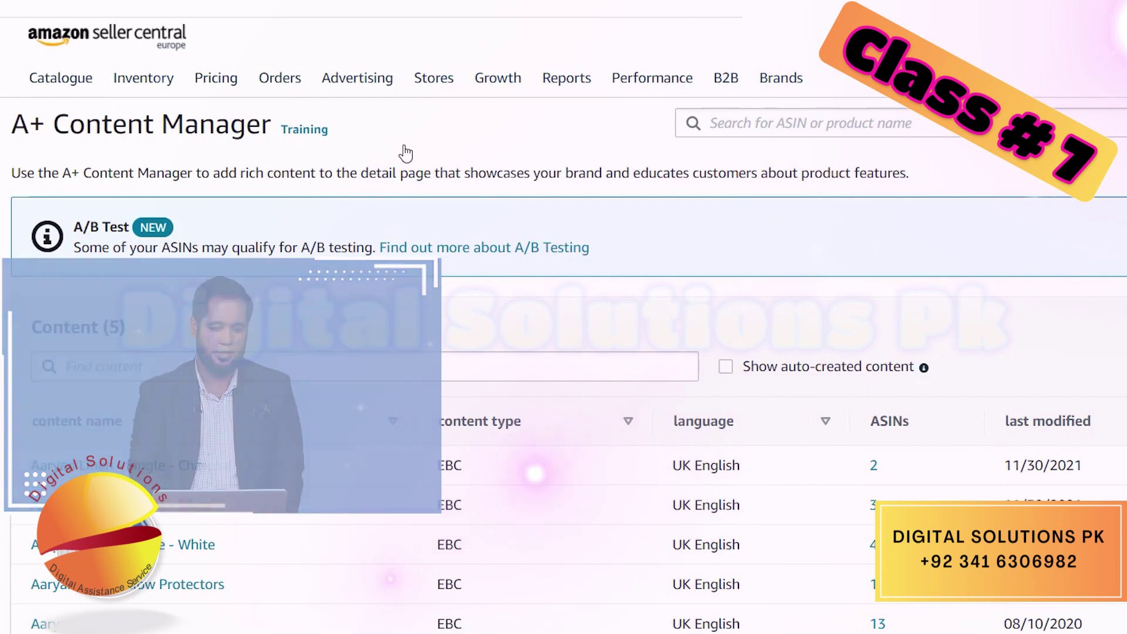
mouse_move(357, 79)
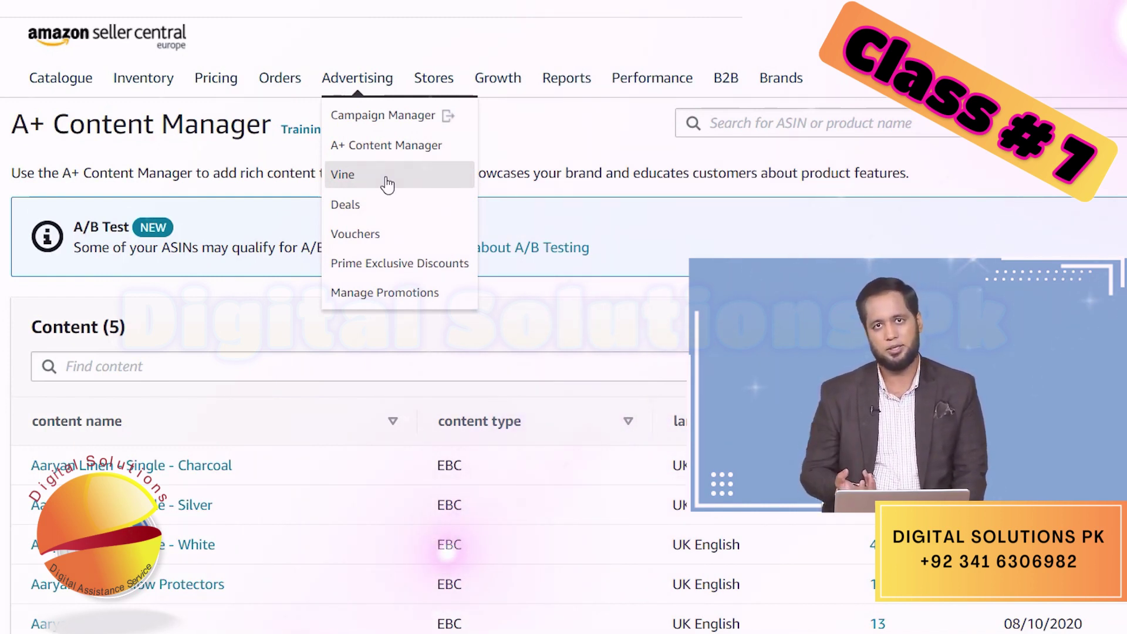
click(387, 184)
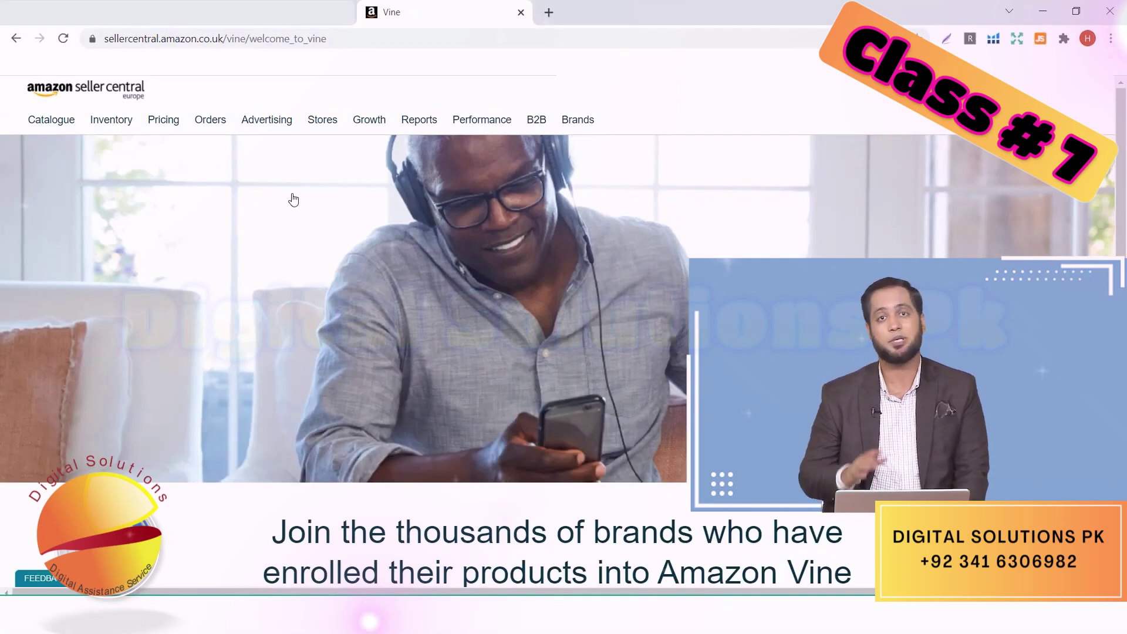
- View the Deals page, followed by the Prime Exclusive Discounts page
mouse_move(267, 119)
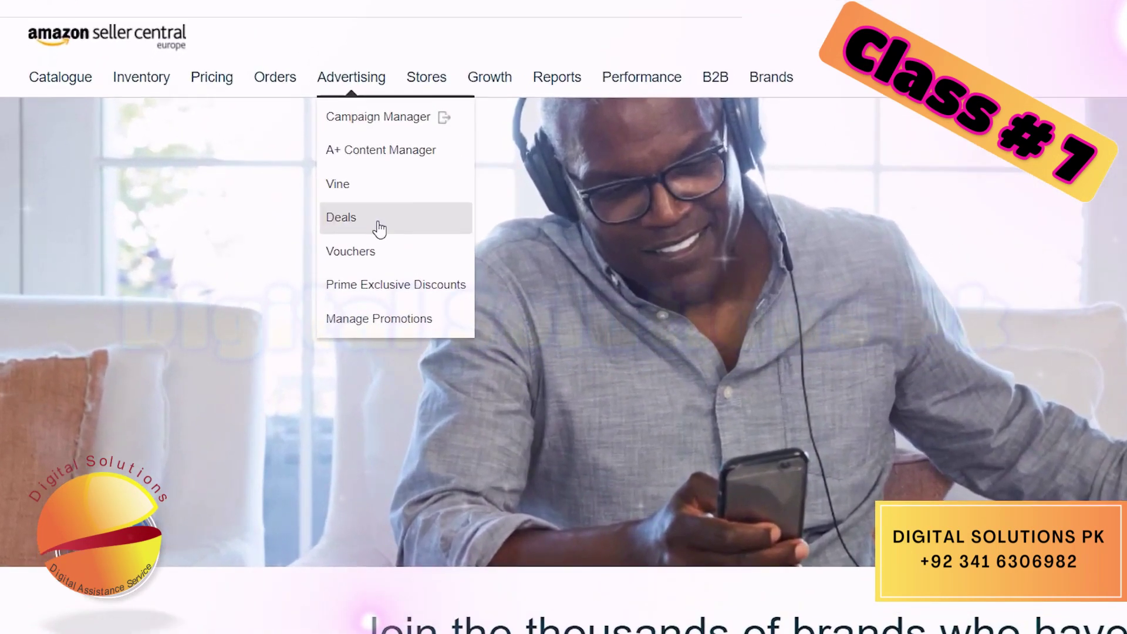
click(379, 228)
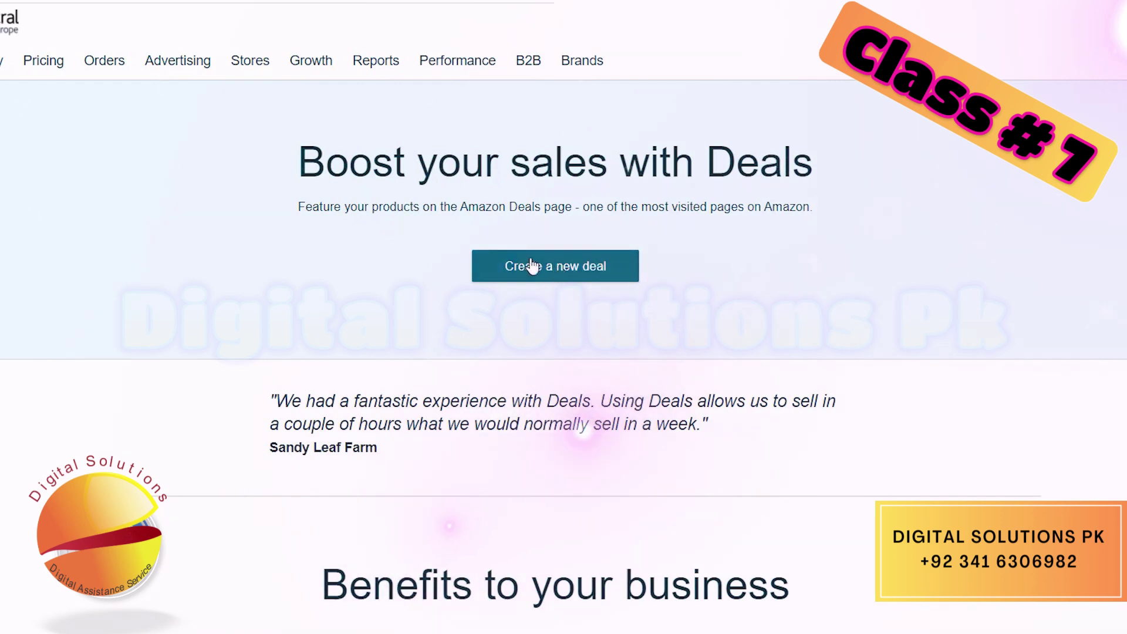
mouse_move(190, 72)
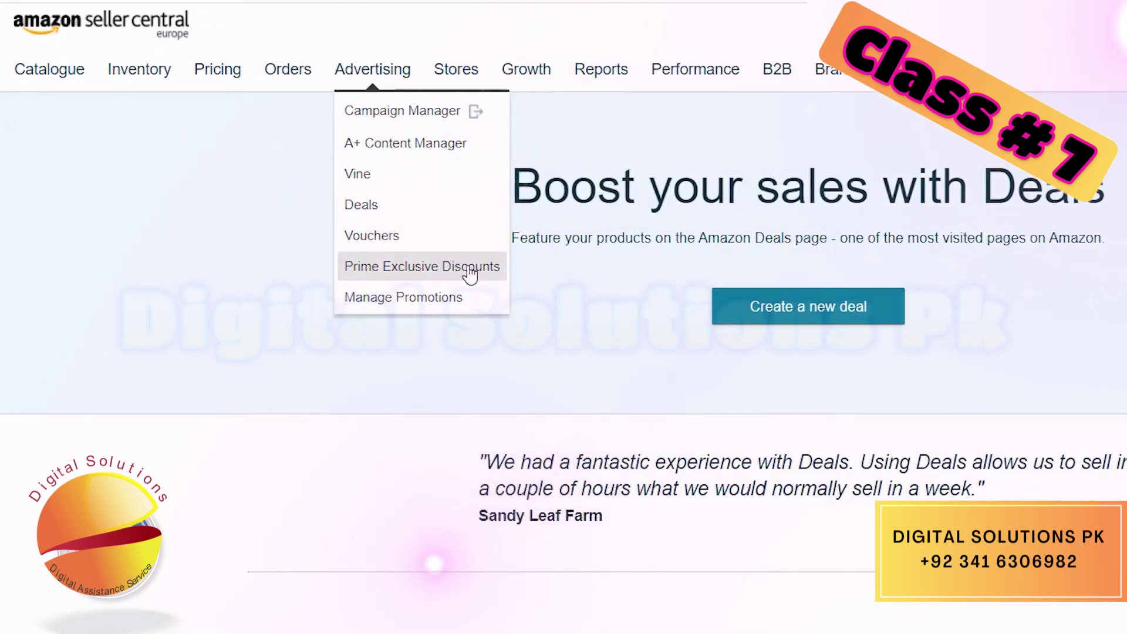
click(469, 273)
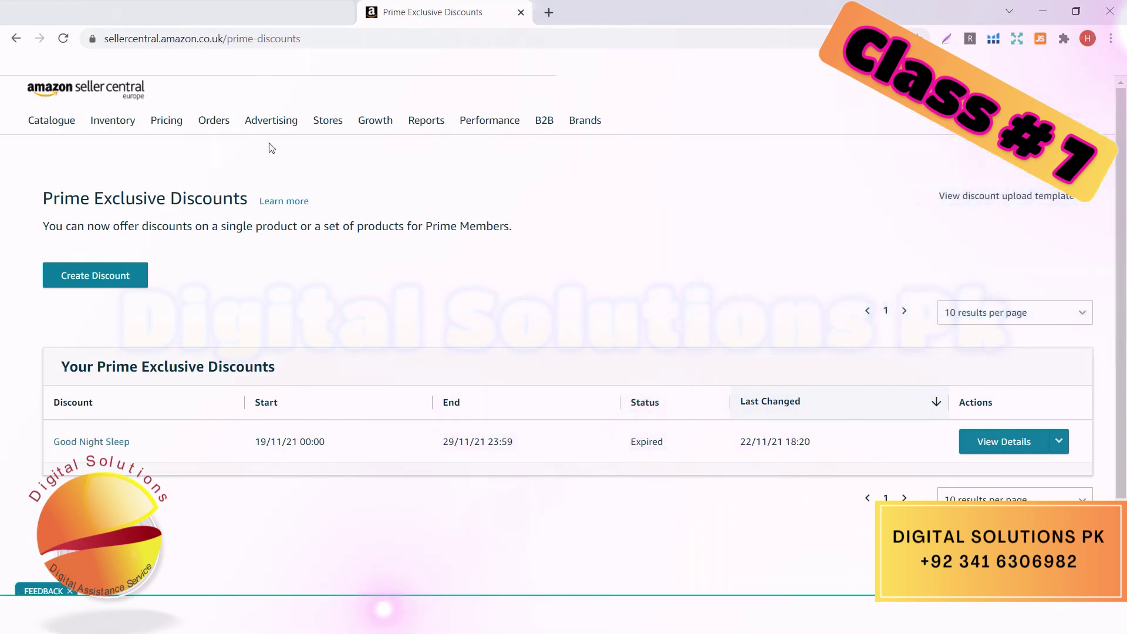
- Open the Manage Promotions page from the advertising options
mouse_move(274, 130)
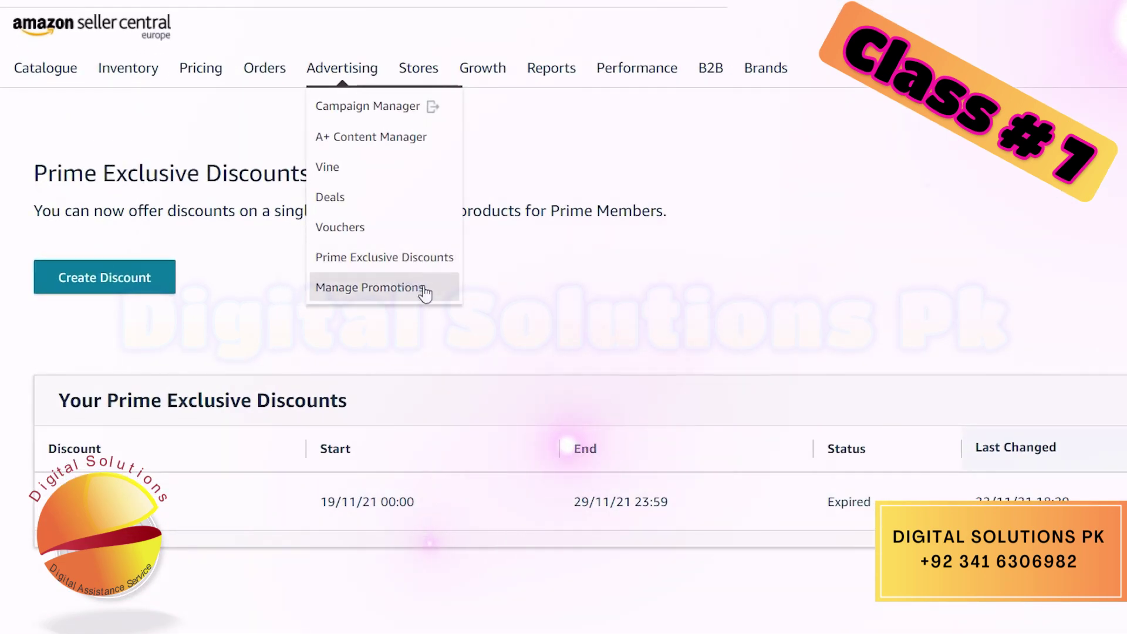
click(425, 289)
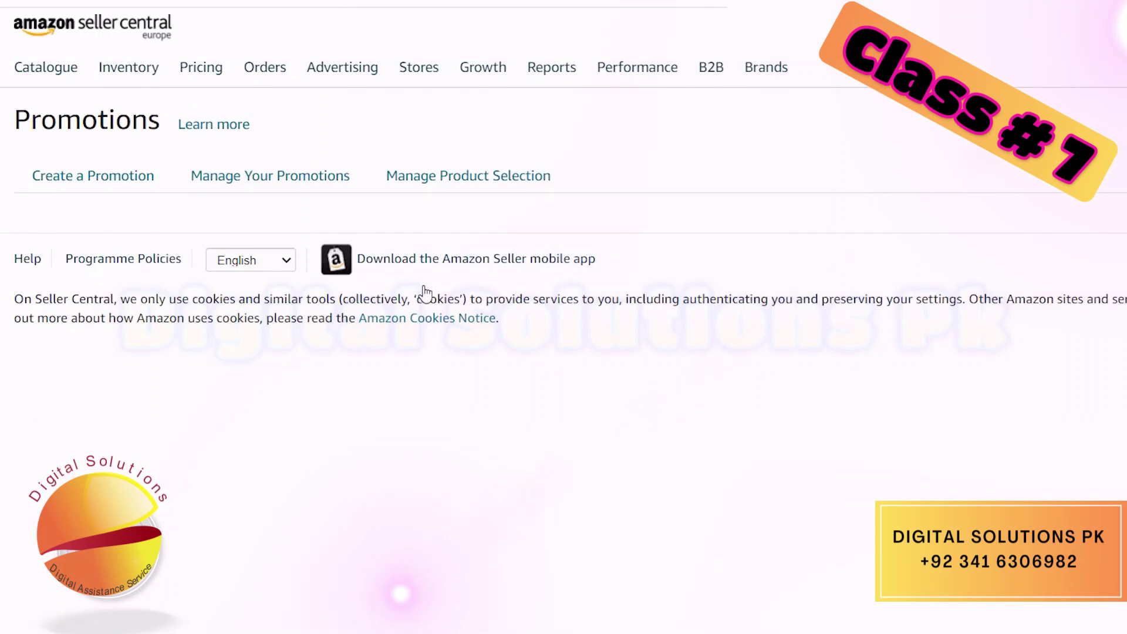
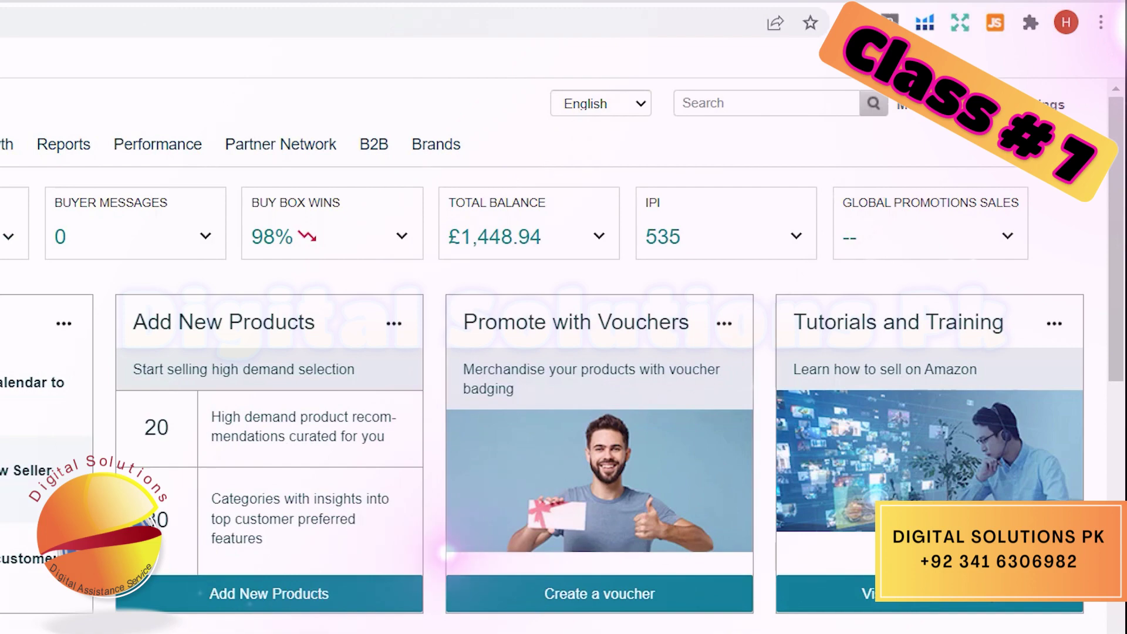
- Open the Help hub and review its recommended solutions, help search, Seller Forums, Get Support and Case log options
click(975, 109)
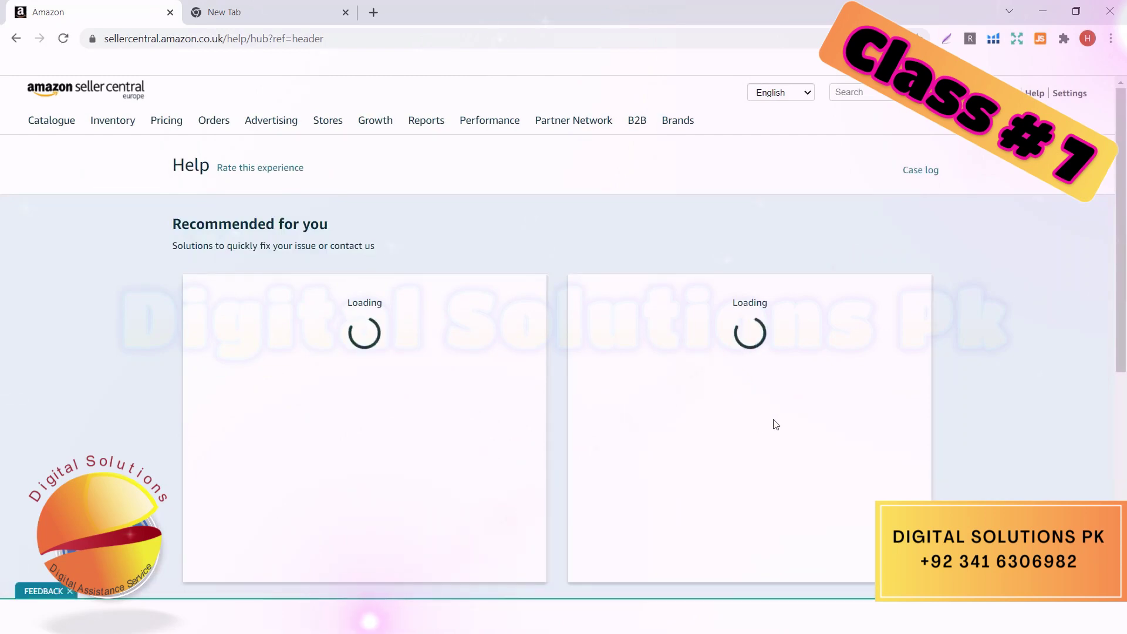
scroll(775, 422, down, 5)
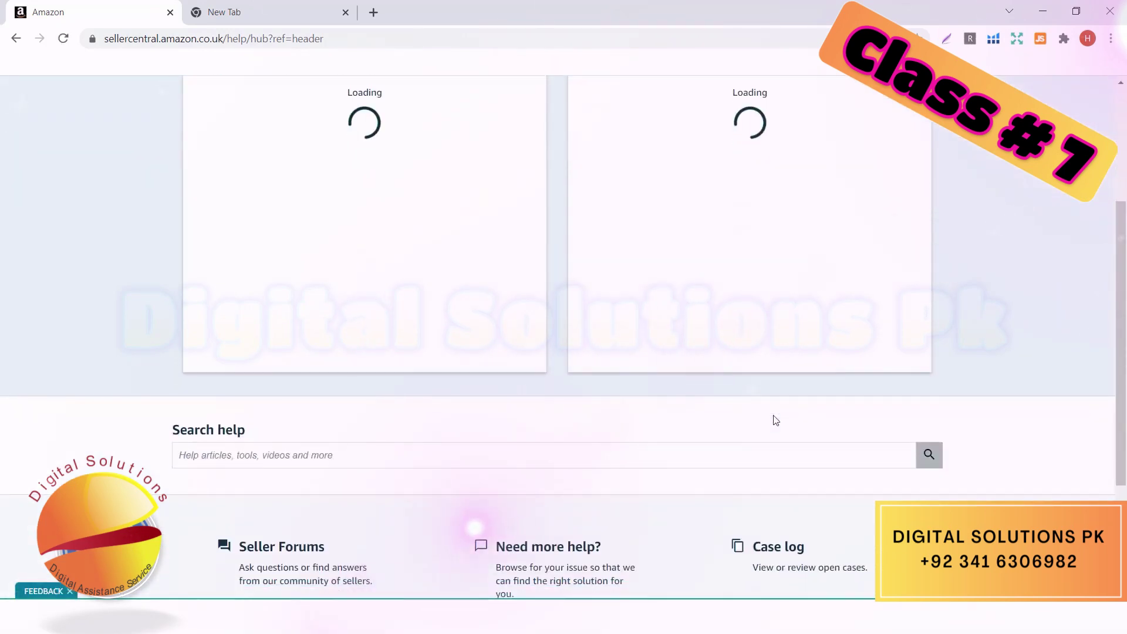
scroll(775, 420, down, 3)
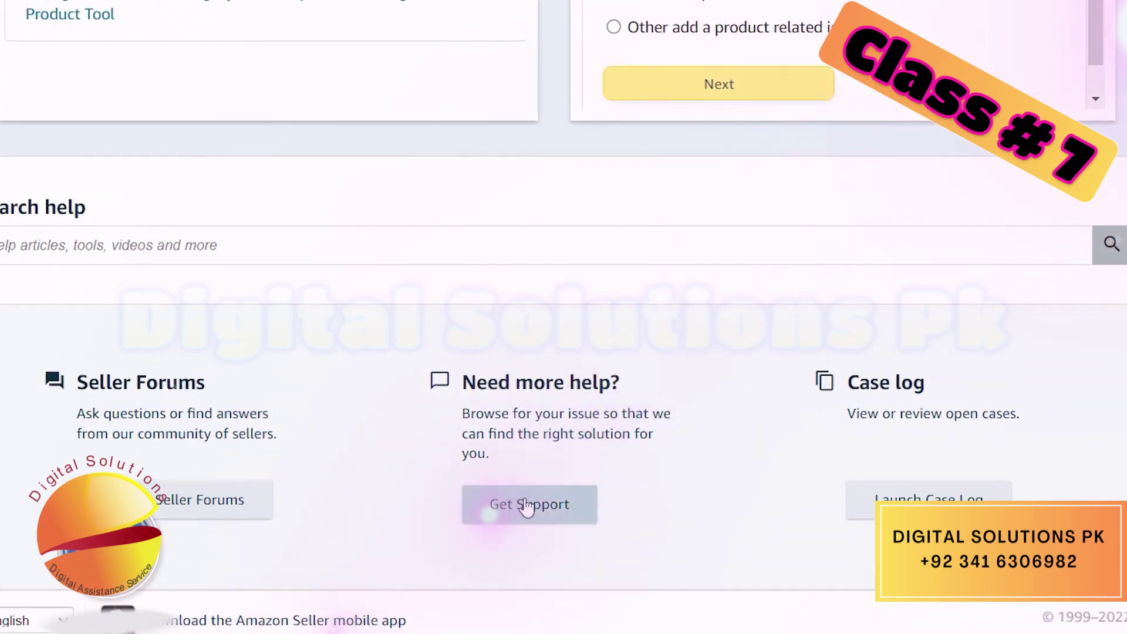
scroll(539, 473, up, 10)
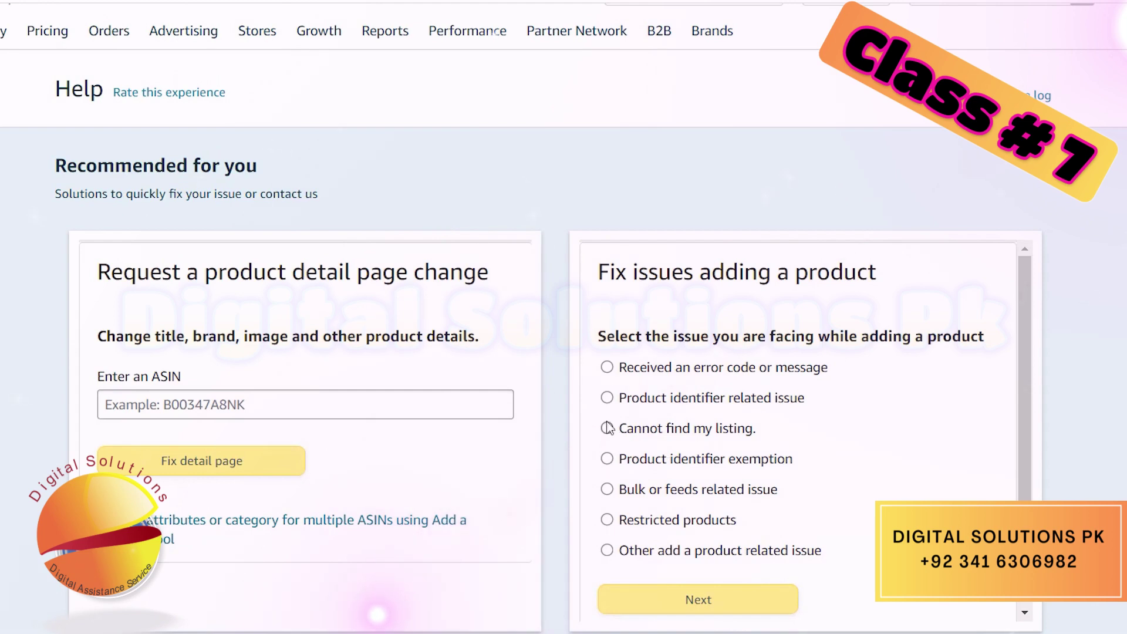
scroll(607, 428, down, 2)
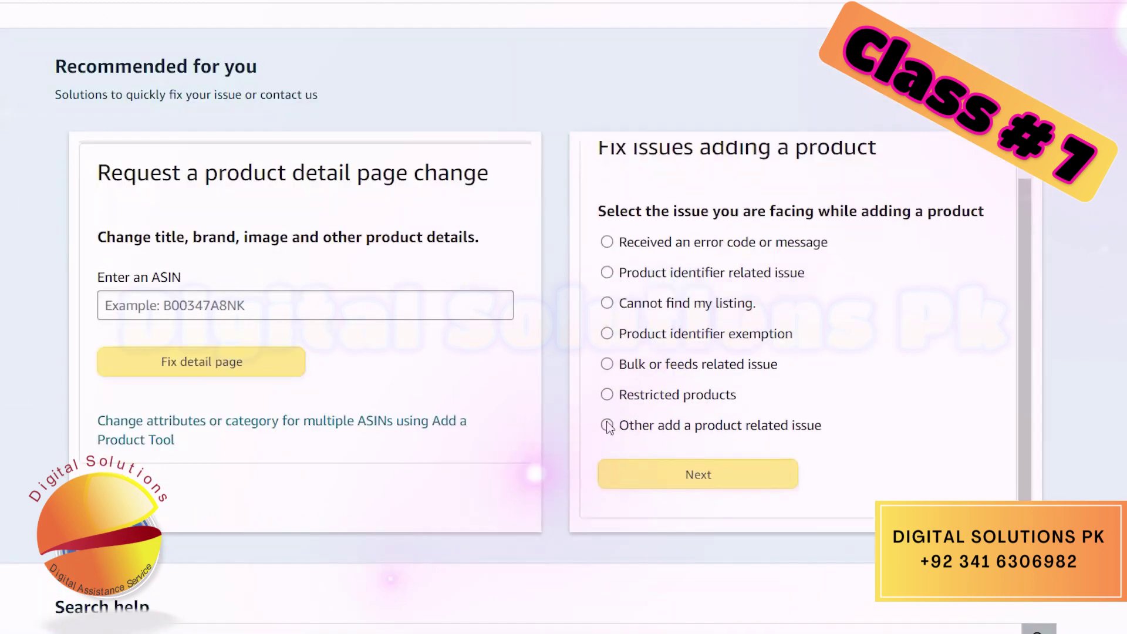
scroll(552, 555, down, 5)
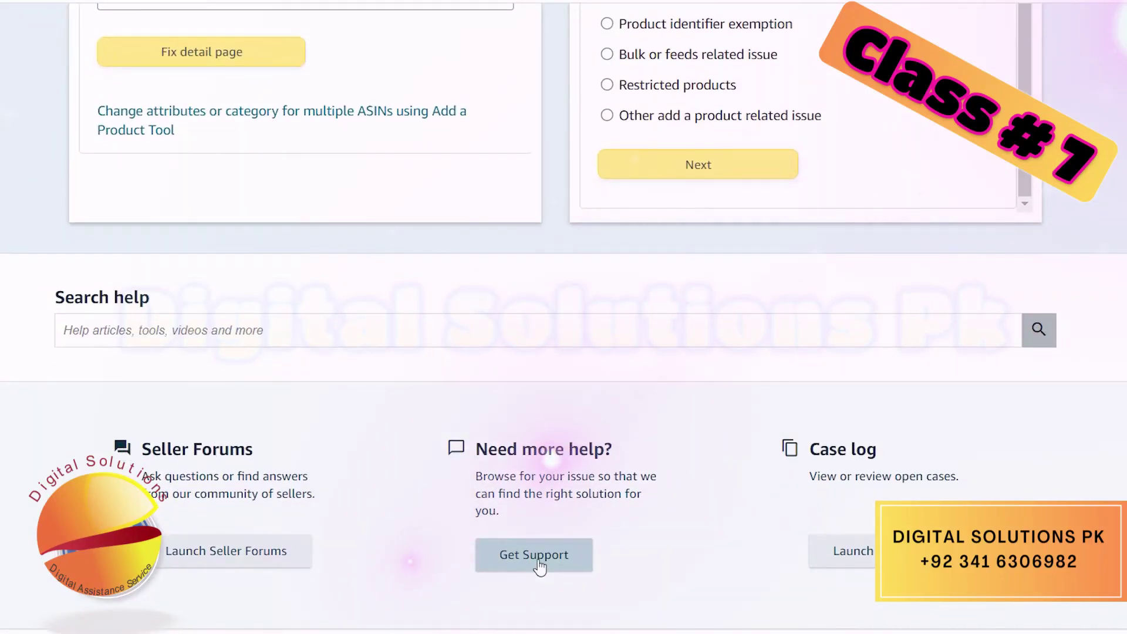
scroll(537, 564, up, 4)
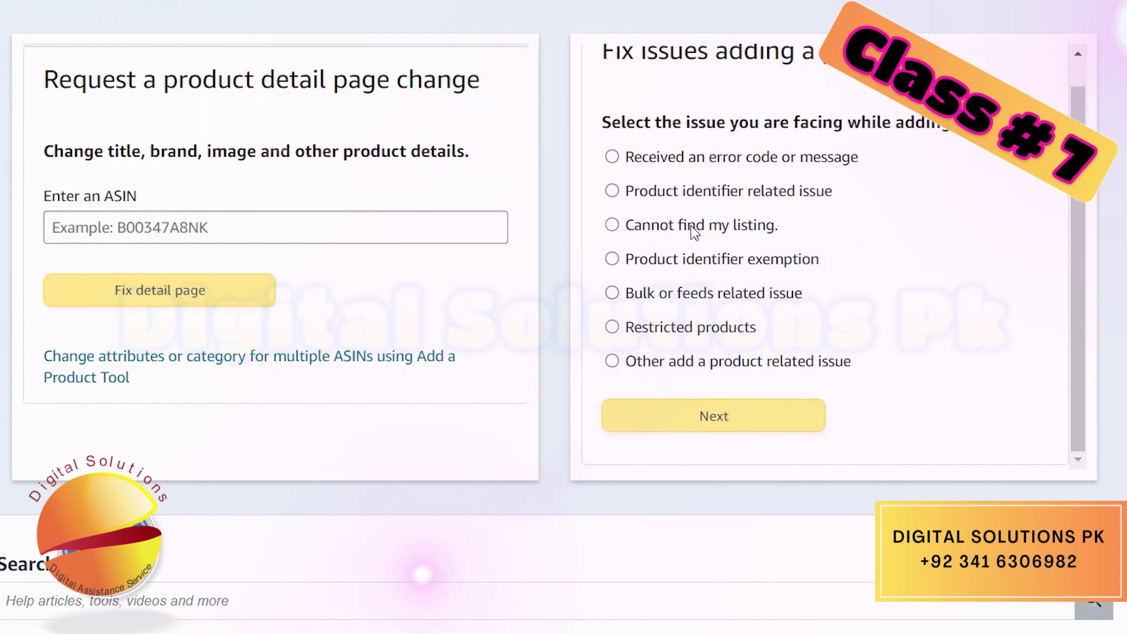
- Submit "Cannot find my listing" as the issue under Fix issues adding a product
click(695, 232)
click(727, 420)
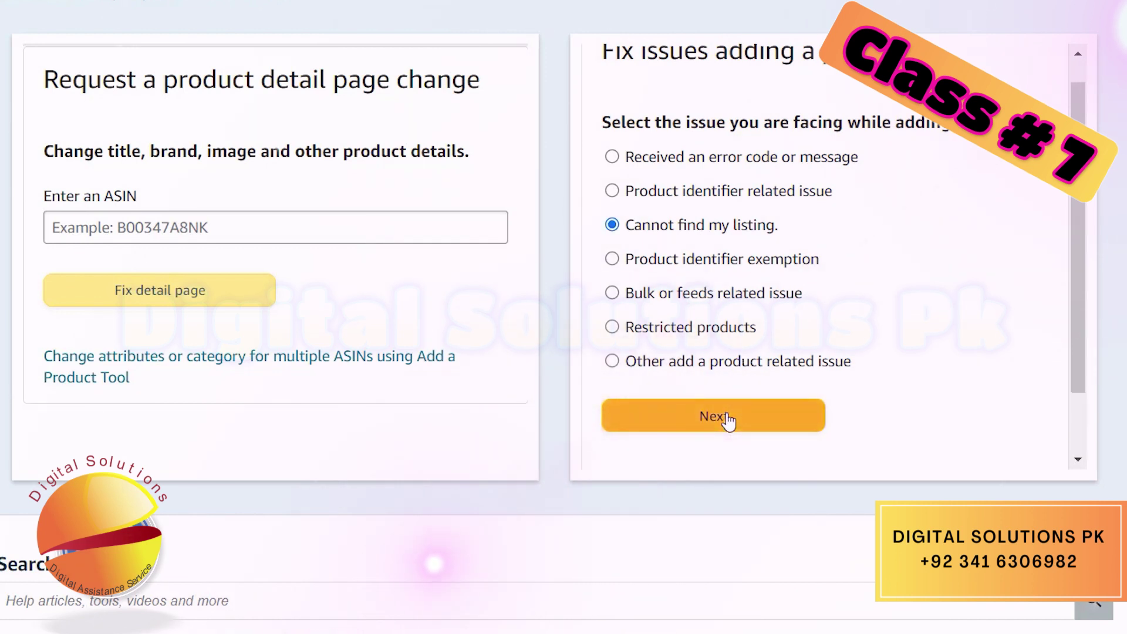
click(728, 417)
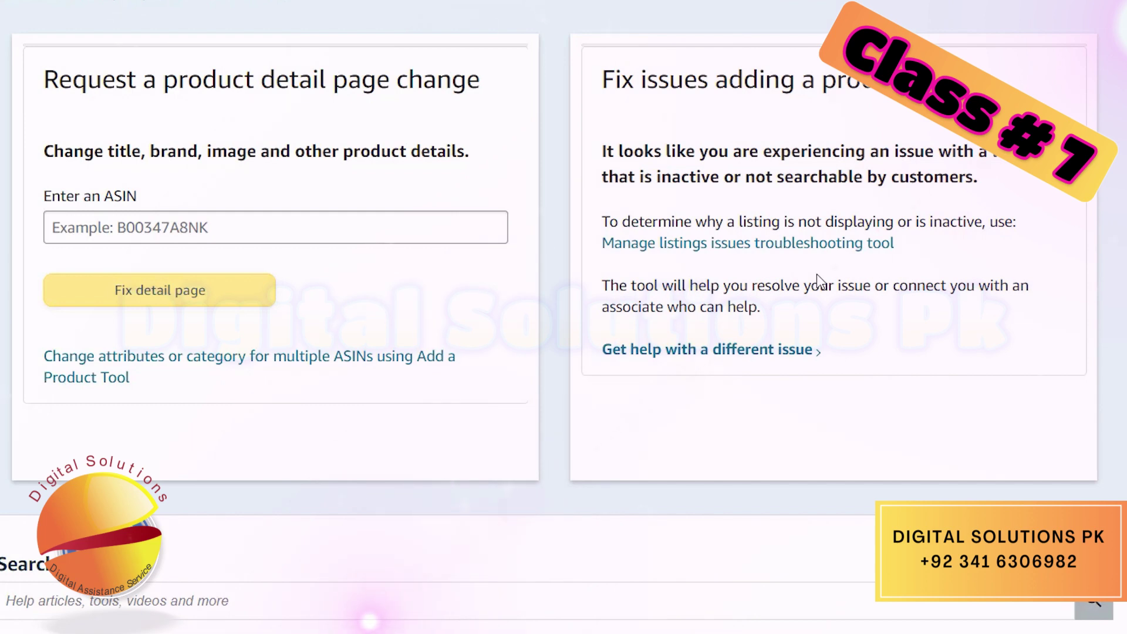
- Review the Help hub's search and support options and select the ASIN field under Request a product detail page change
scroll(819, 282, down, 5)
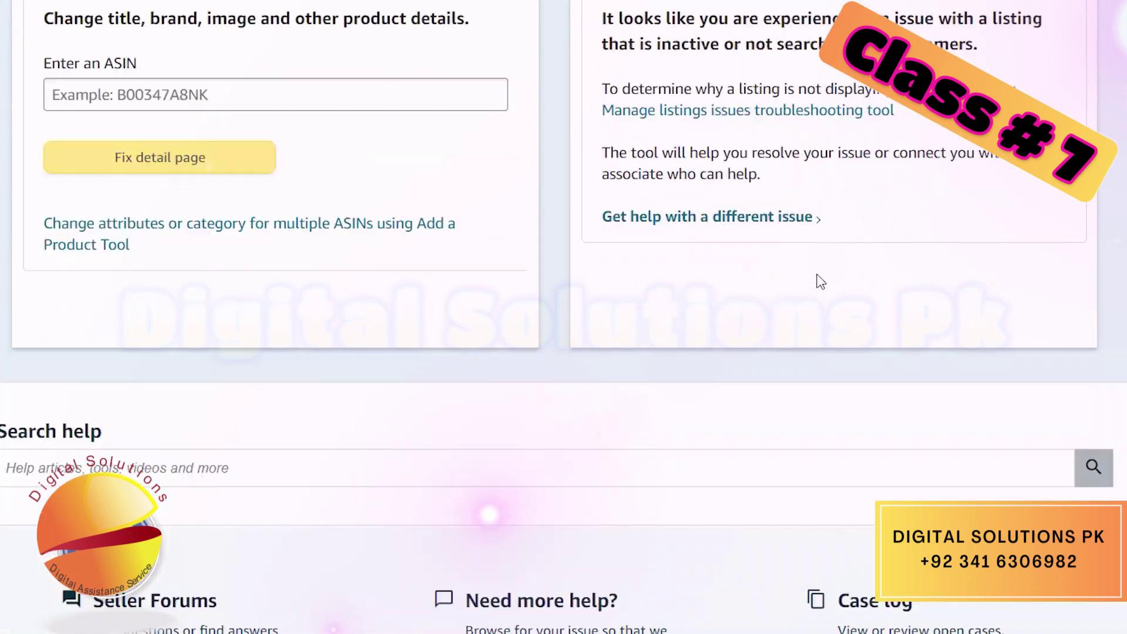
scroll(819, 282, down, 2)
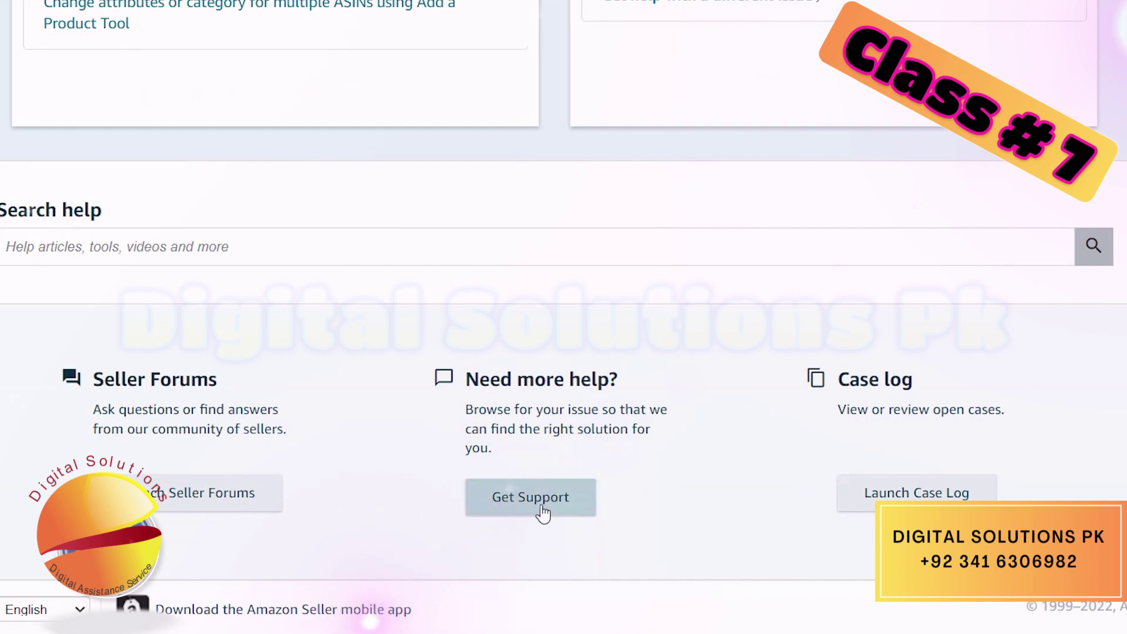
scroll(643, 264, up, 6)
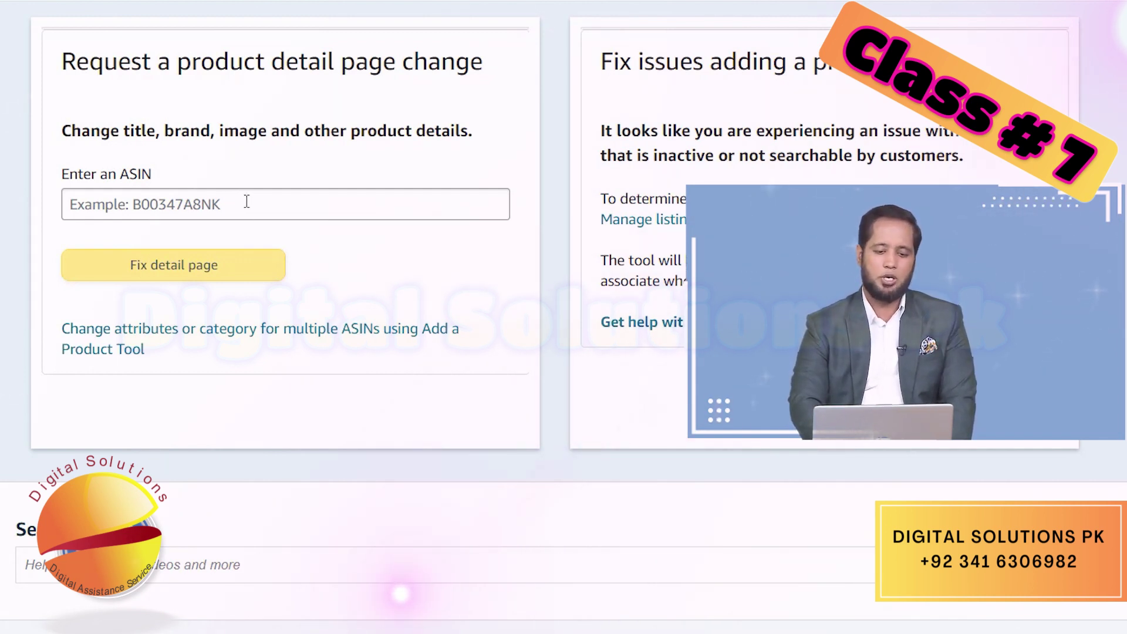
click(247, 201)
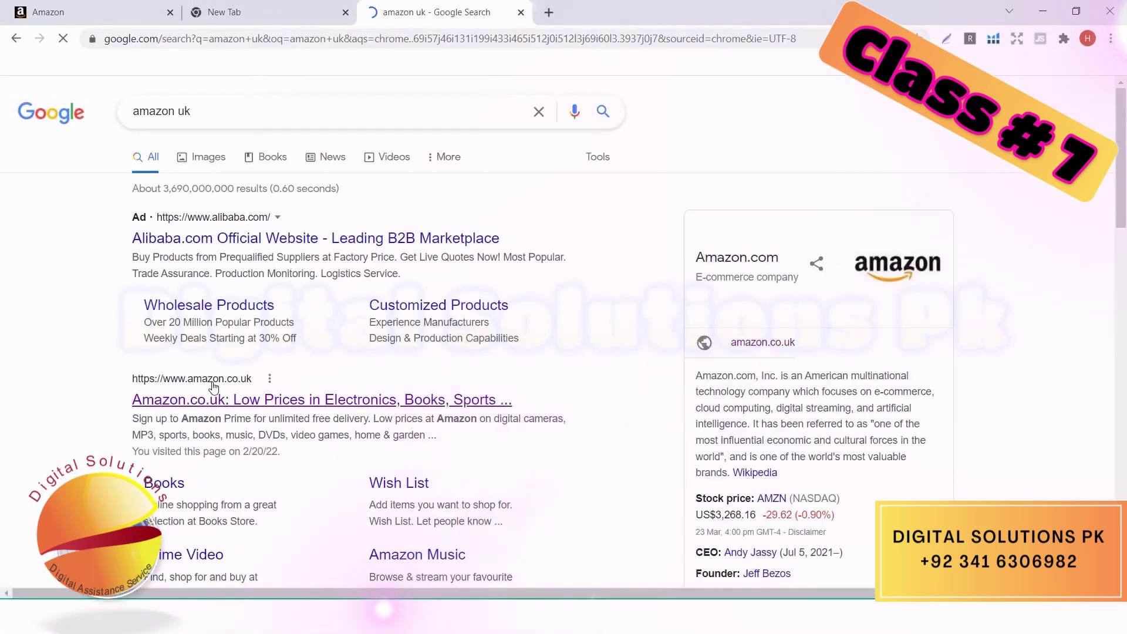
- Search Amazon.co.uk for "pillow" and open the Silentnight Essential Memory Foam Core Pillow product page
click(213, 389)
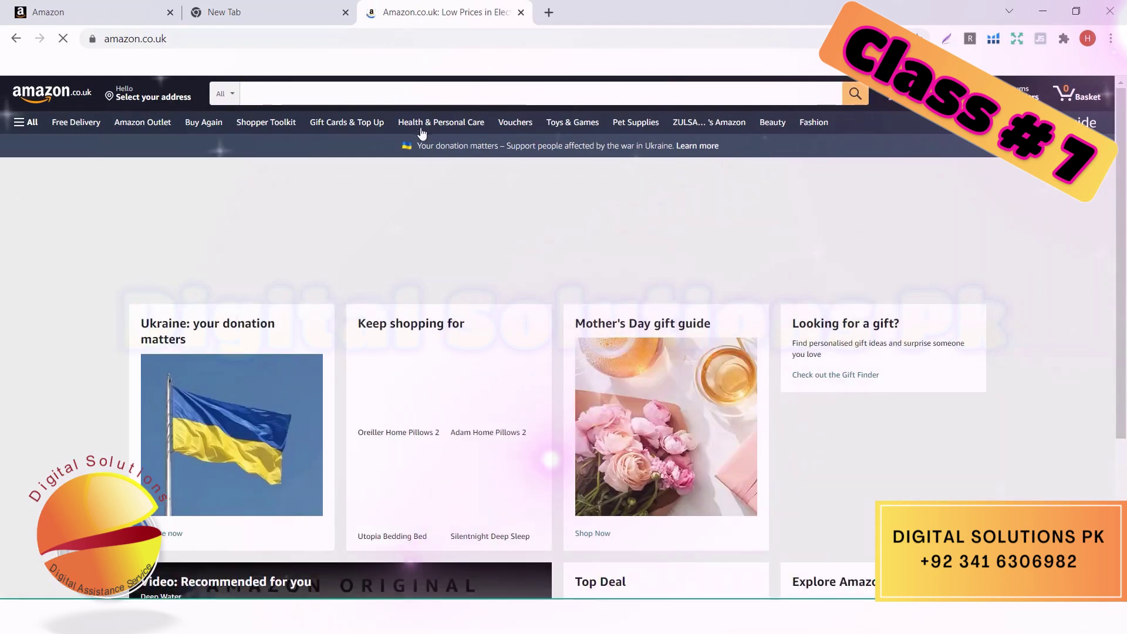
click(457, 91)
text(pillow)
key(Return)
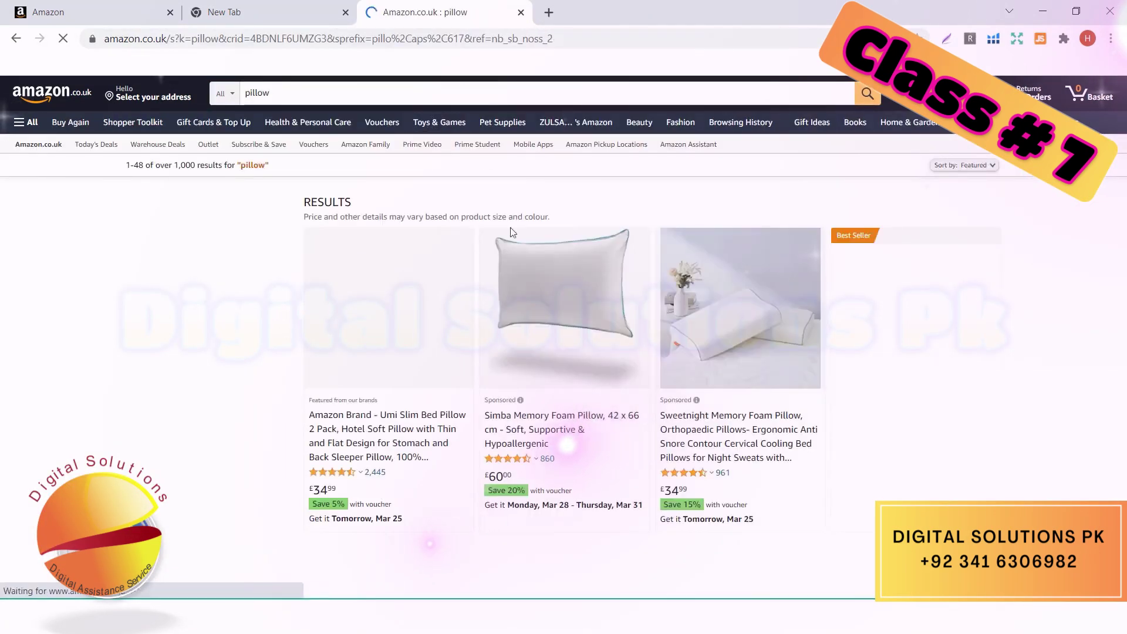
scroll(510, 232, down, 12)
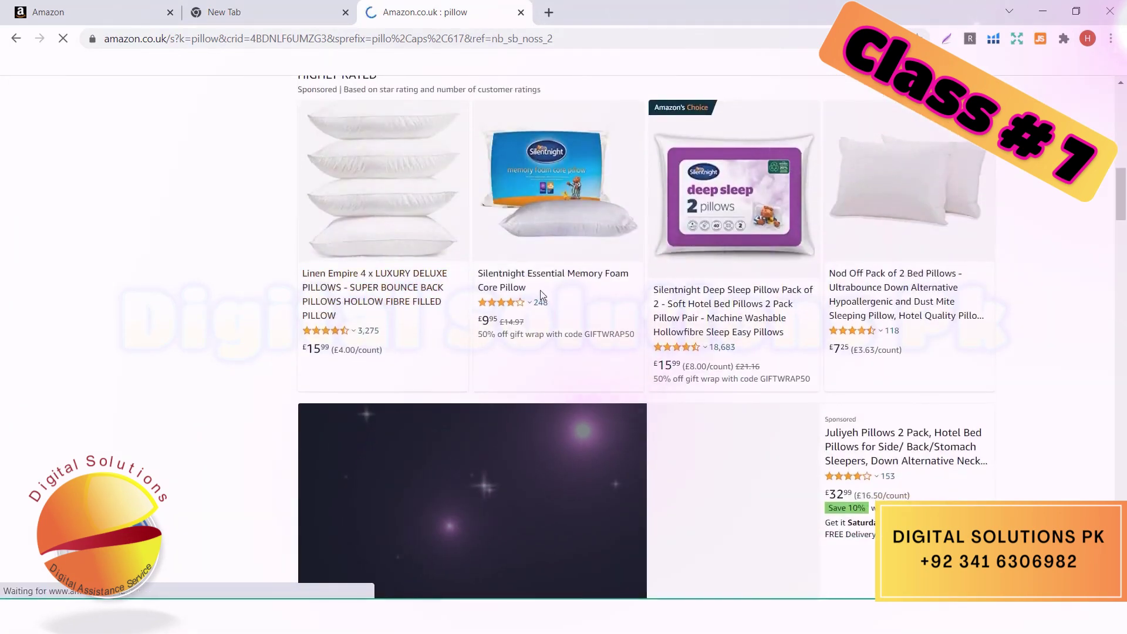
click(492, 291)
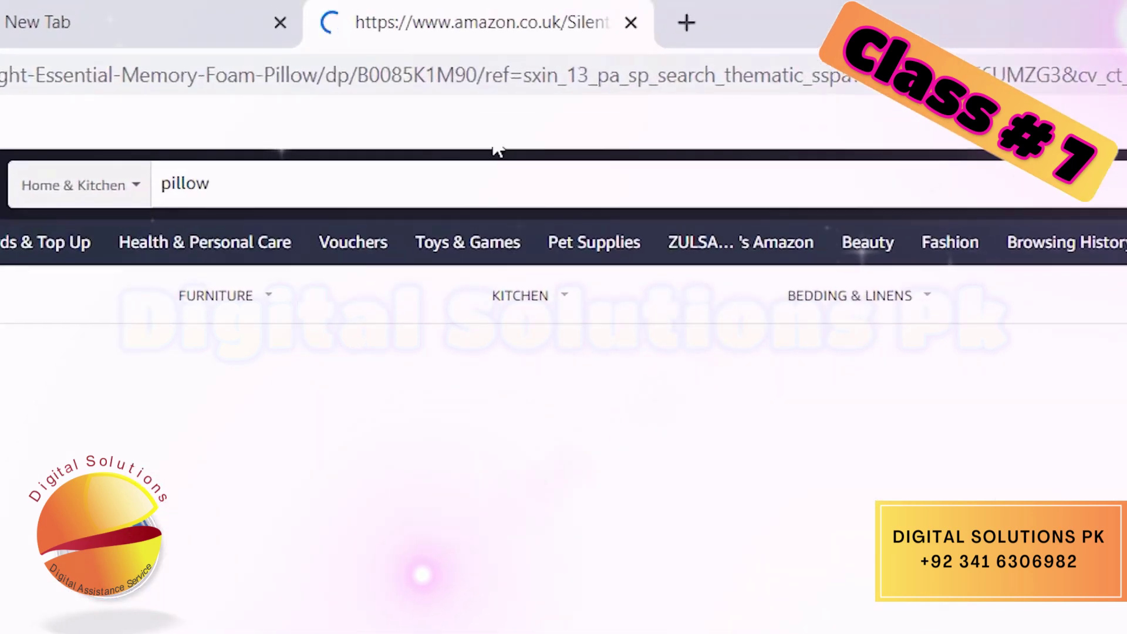
- Highlight the ASIN within the pillow product page's web address
click(382, 71)
double_click(381, 71)
click(382, 71)
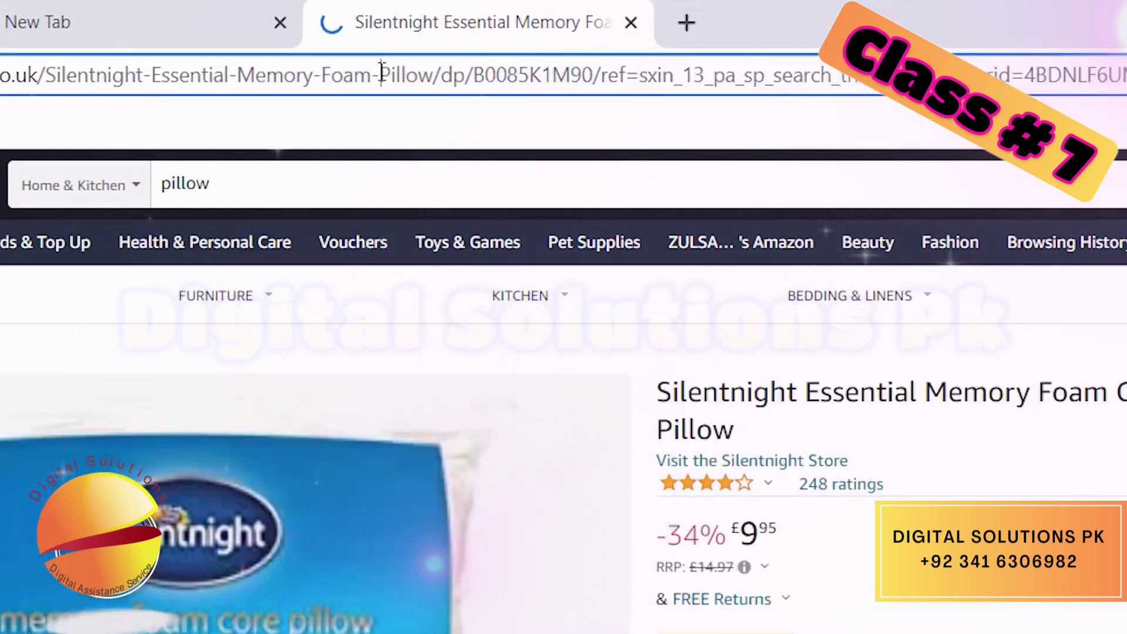
drag(474, 78, 598, 81)
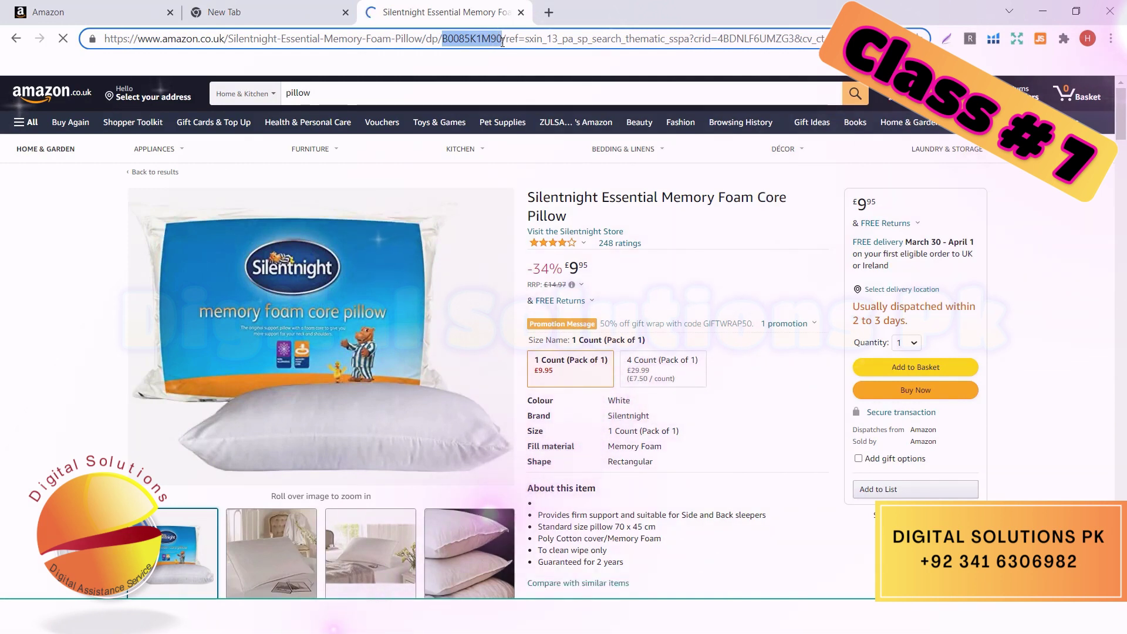
click(497, 180)
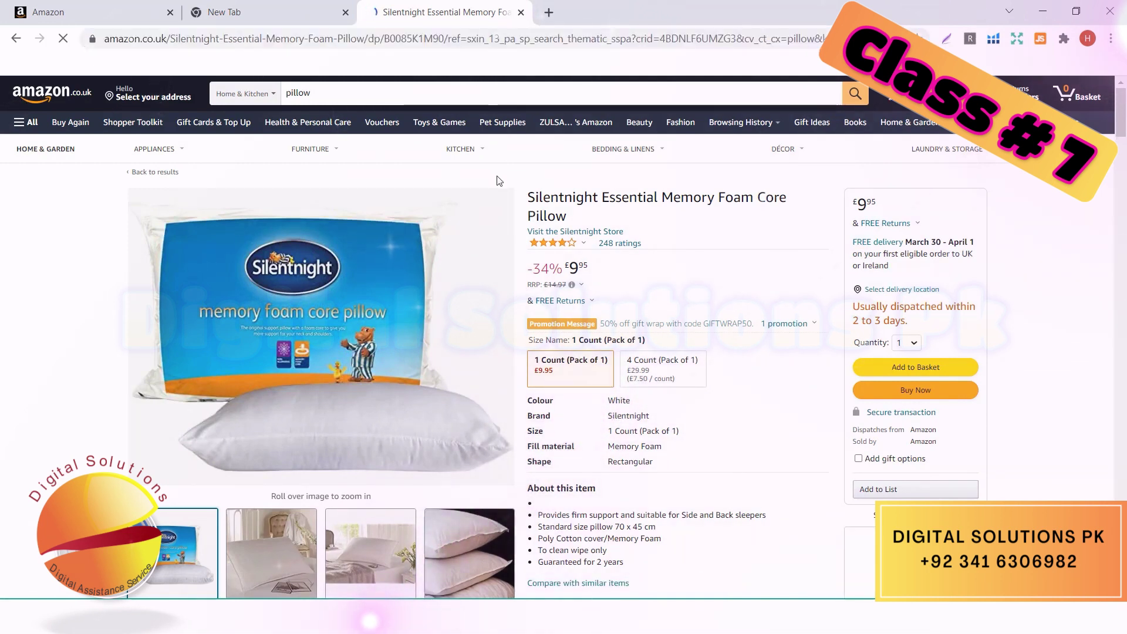
- Copy the ASIN from the Additional Information section of the pillow's product page
scroll(497, 180, down, 7)
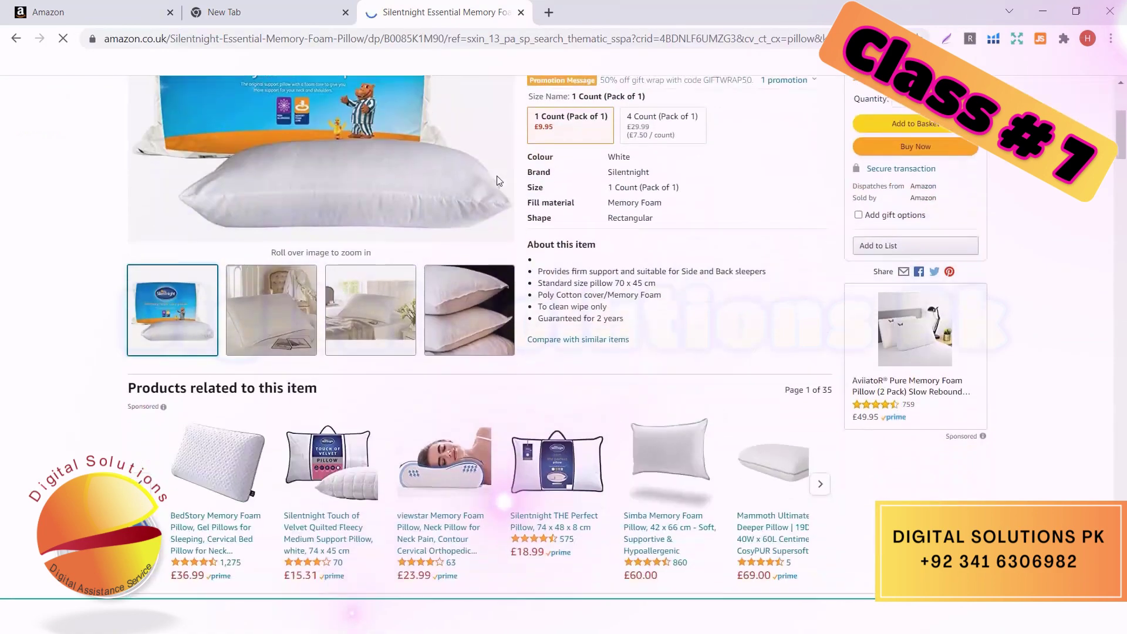
scroll(498, 180, down, 10)
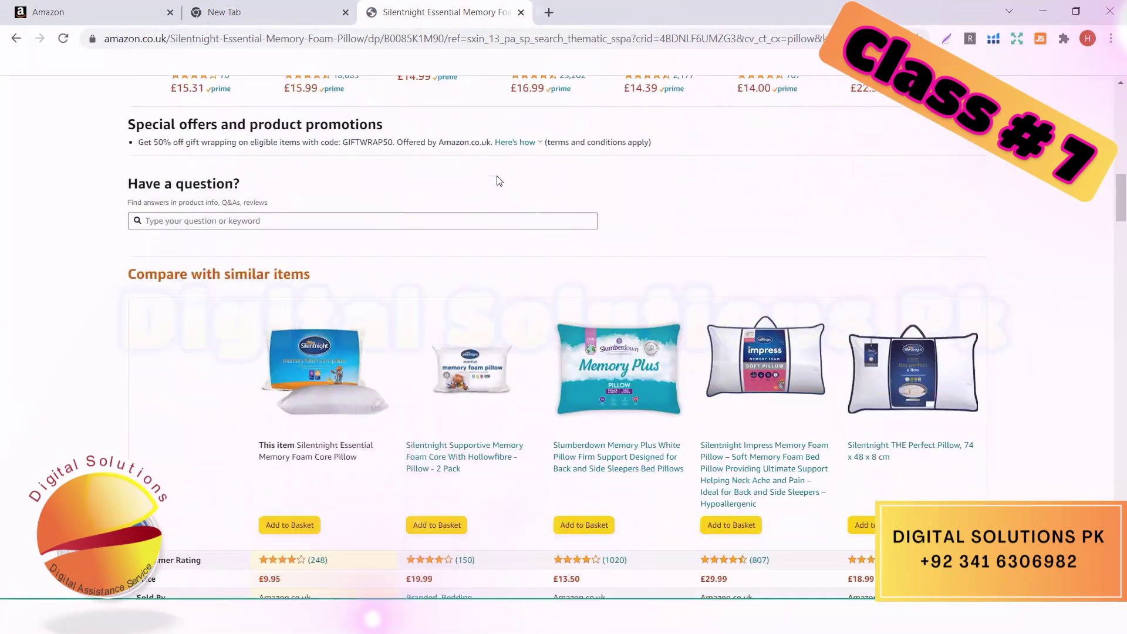
scroll(496, 180, down, 4)
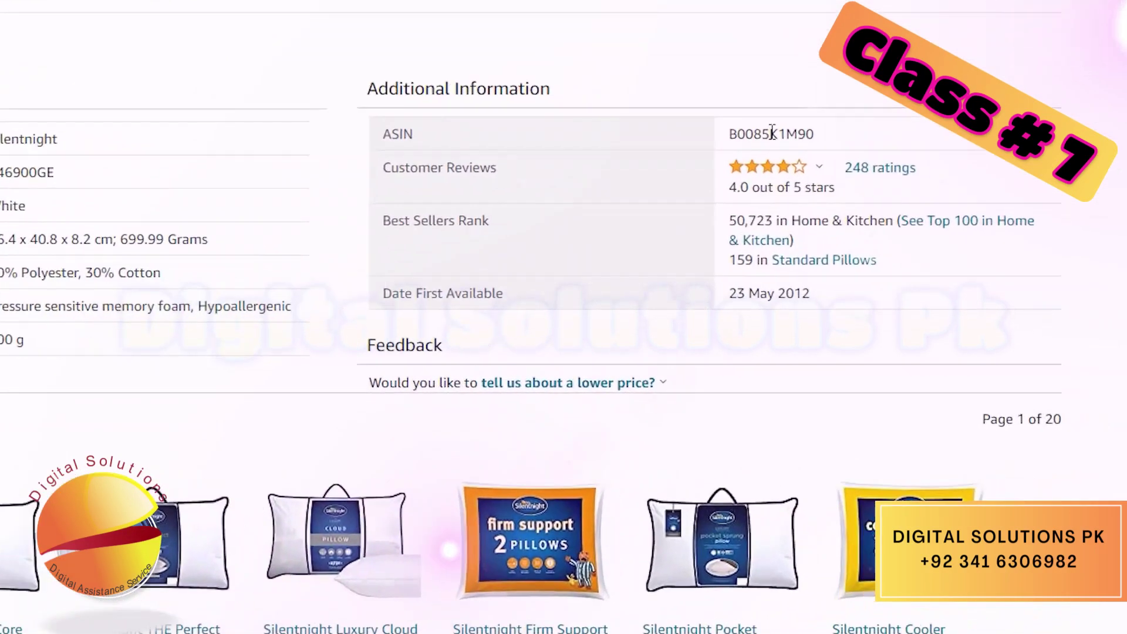
double_click(773, 134)
key(ctrl+c)
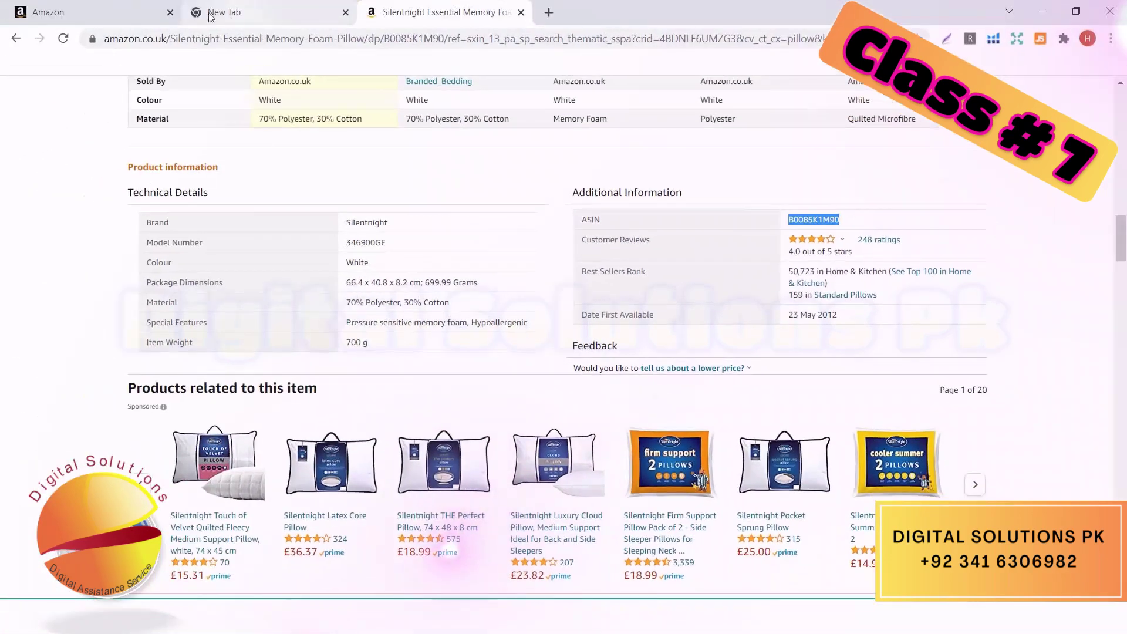
- Return to the Seller Central Help hub, submit ASIN B0085K1M90 for a detail page change, and open the choices for Attribute to Update
click(116, 18)
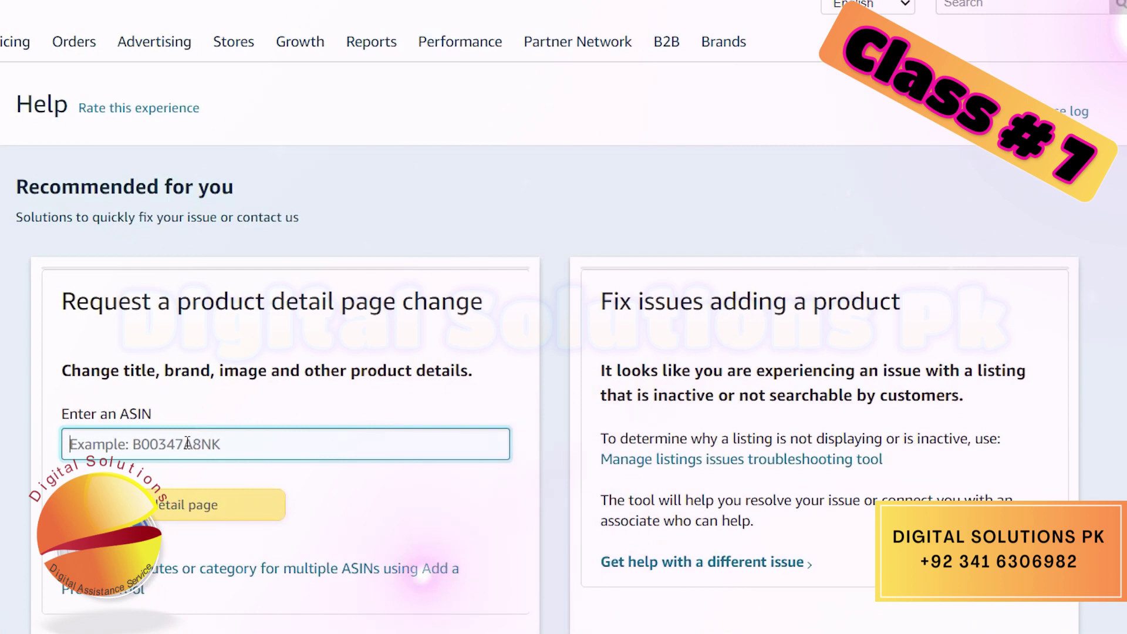
key(ctrl+v)
click(198, 505)
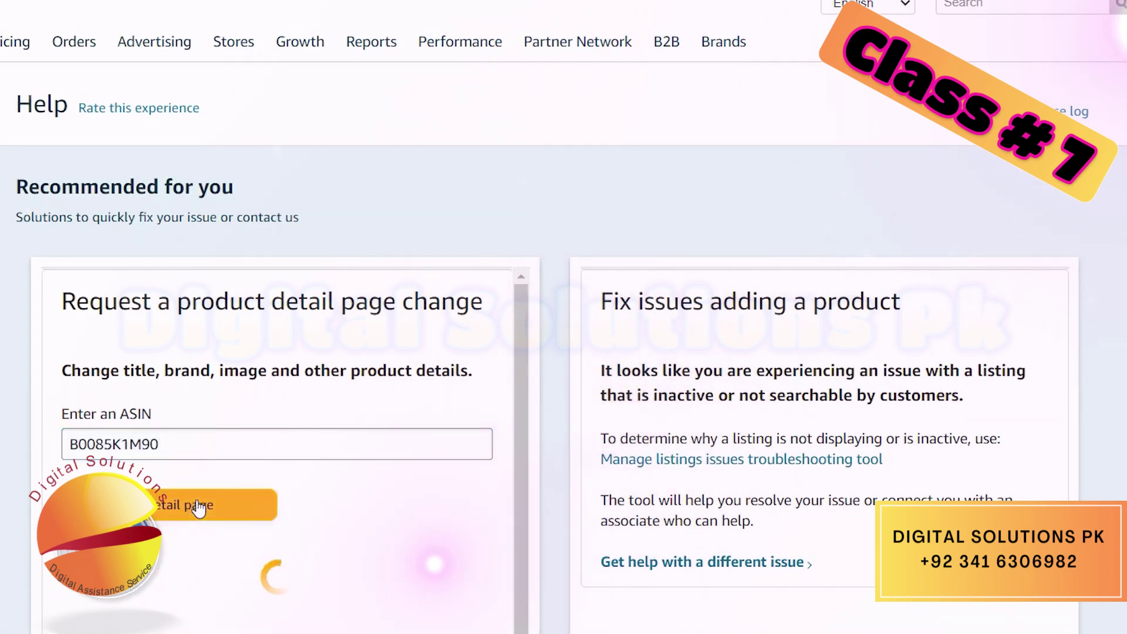
scroll(199, 507, down, 1)
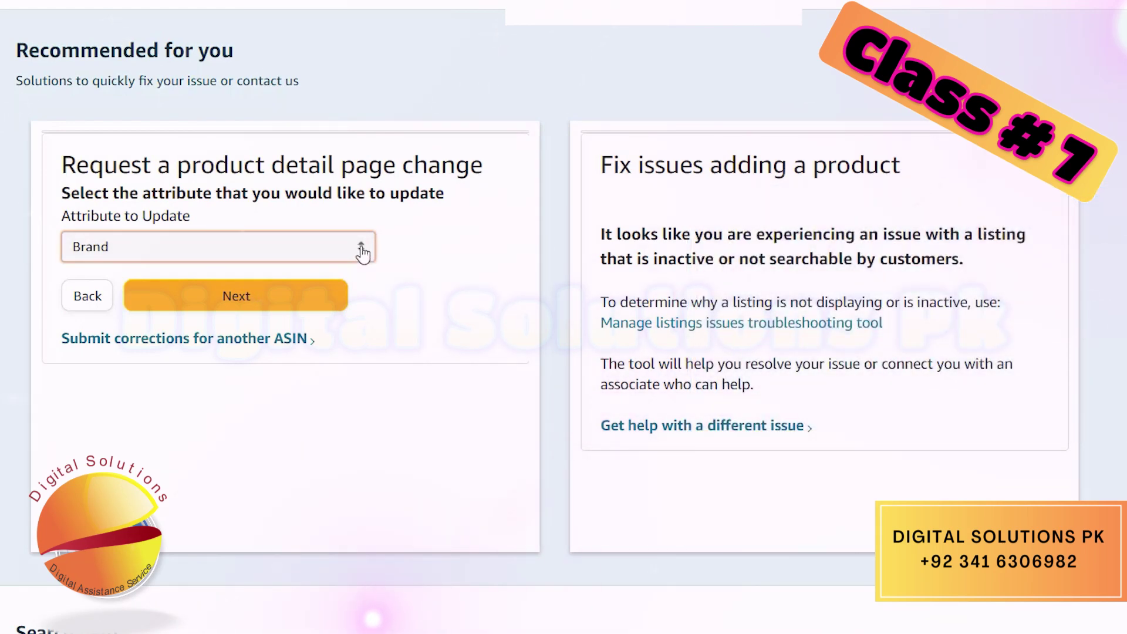
click(362, 252)
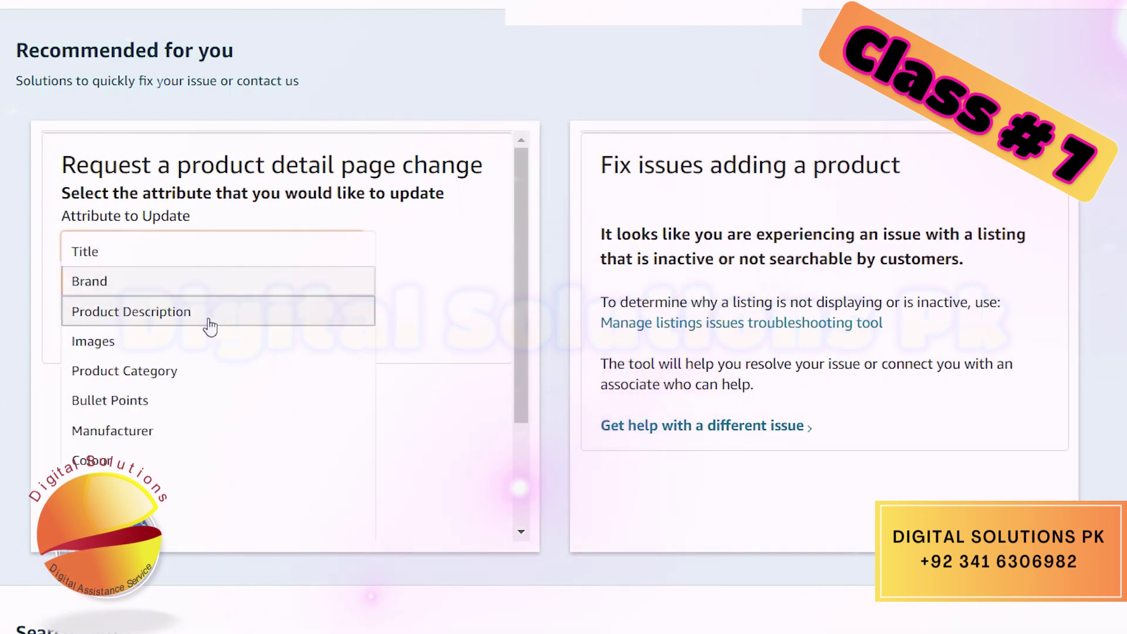
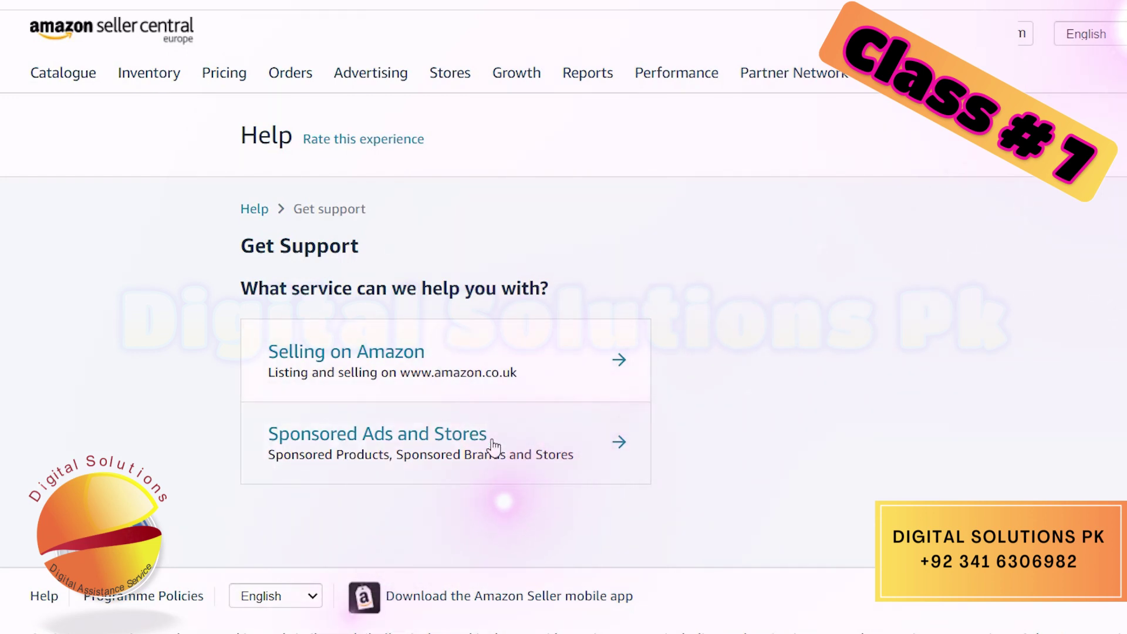
- Choose Selling on Amazon as the support service and submit the issue description "i cant see my product pictures."
click(504, 365)
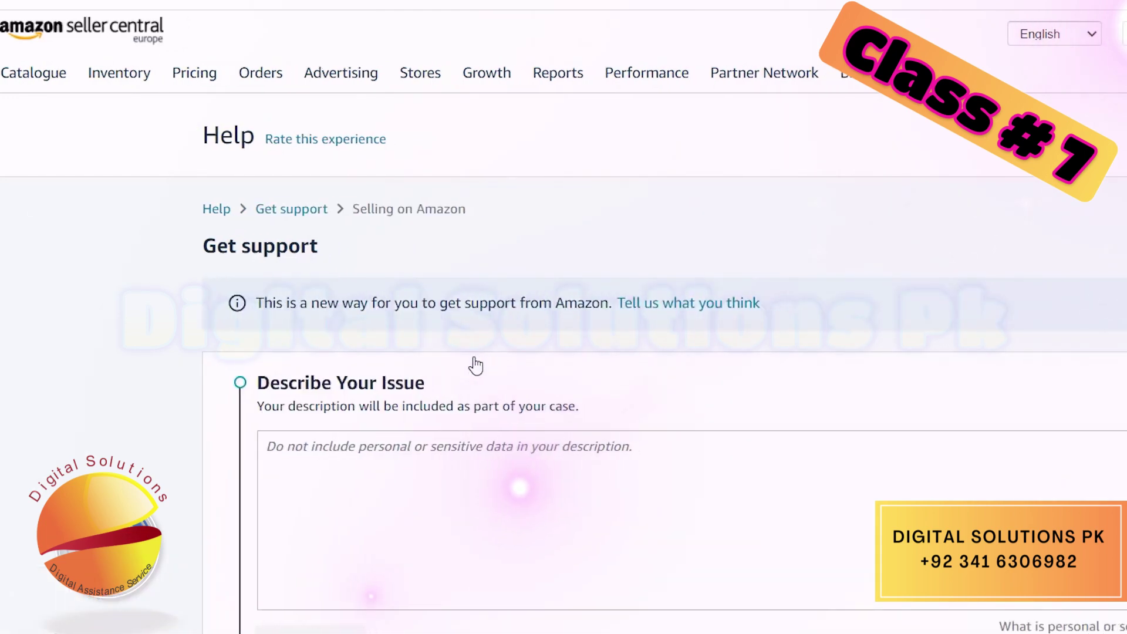
click(412, 256)
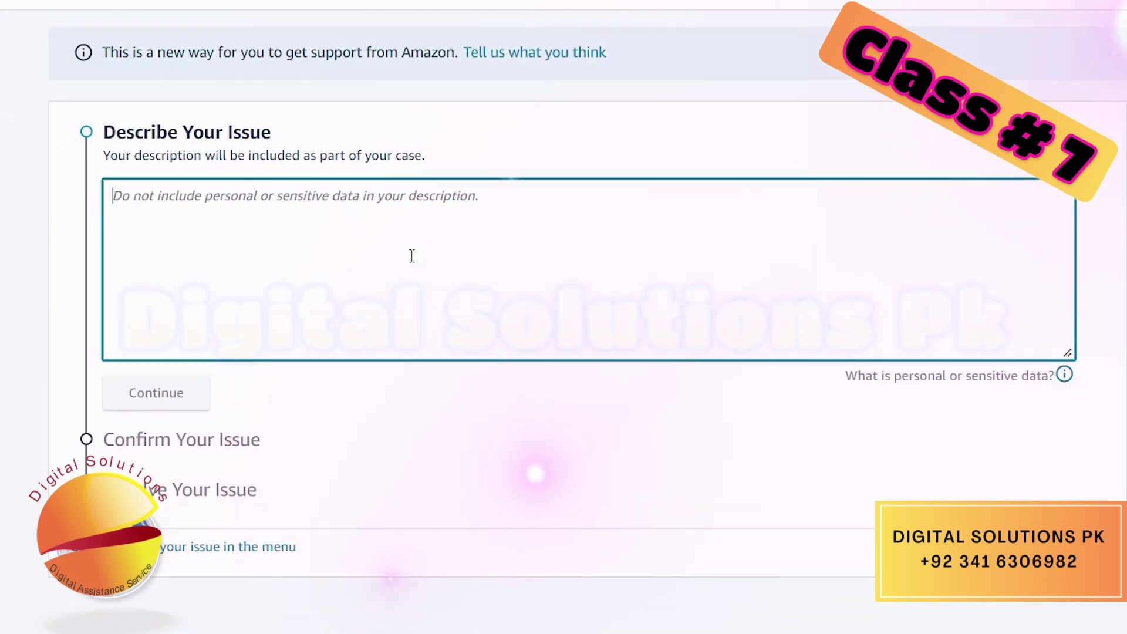
text(i)
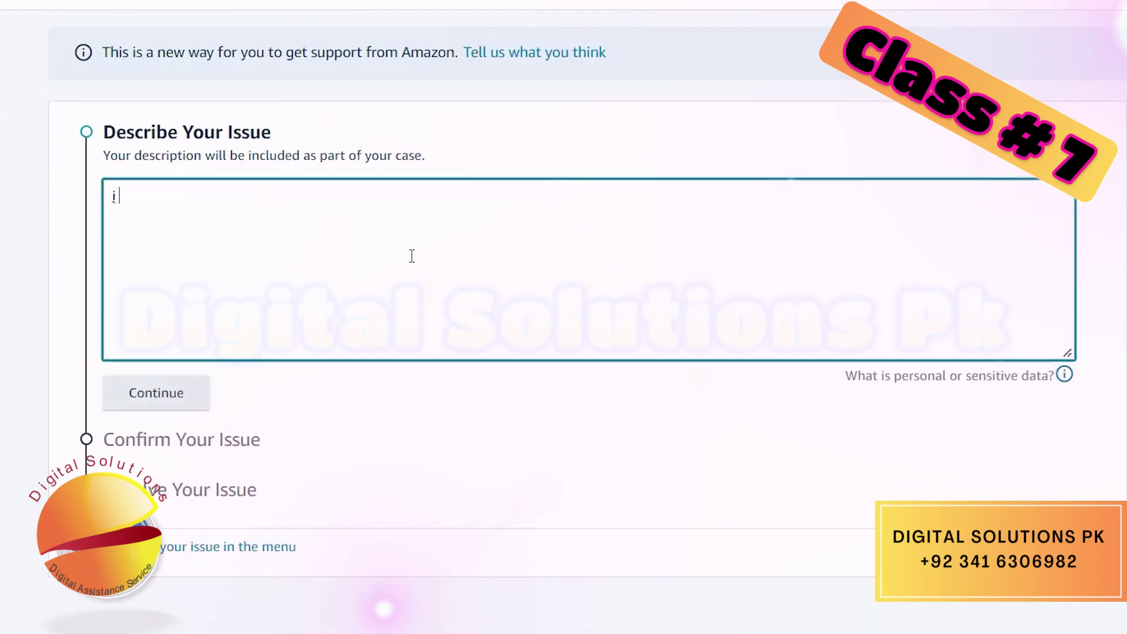
text( cant see m)
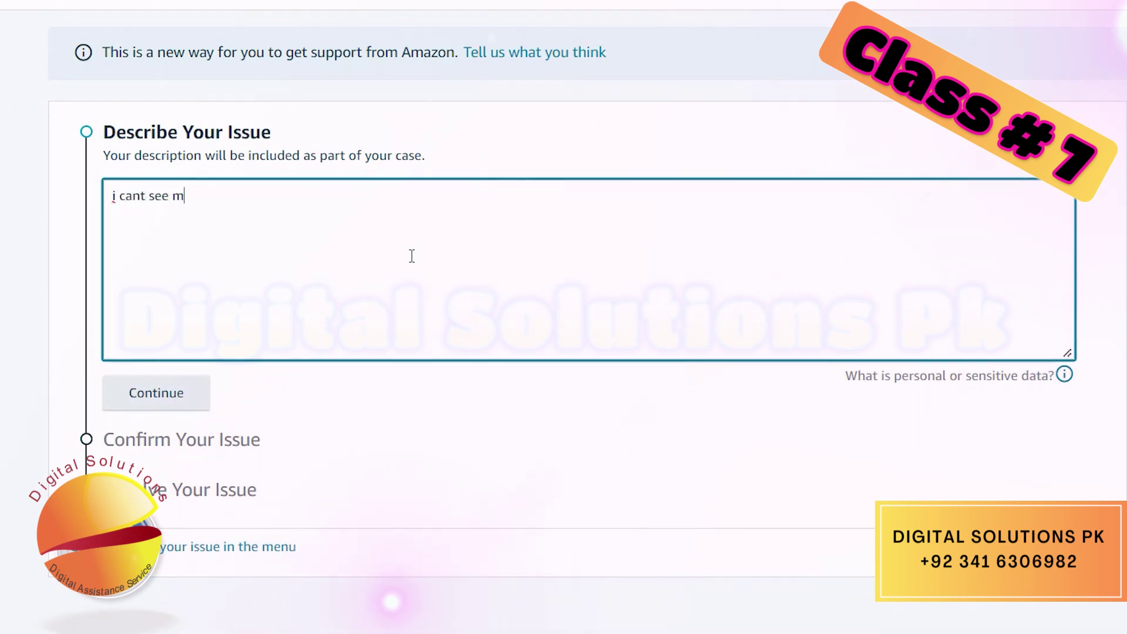
text(y pr)
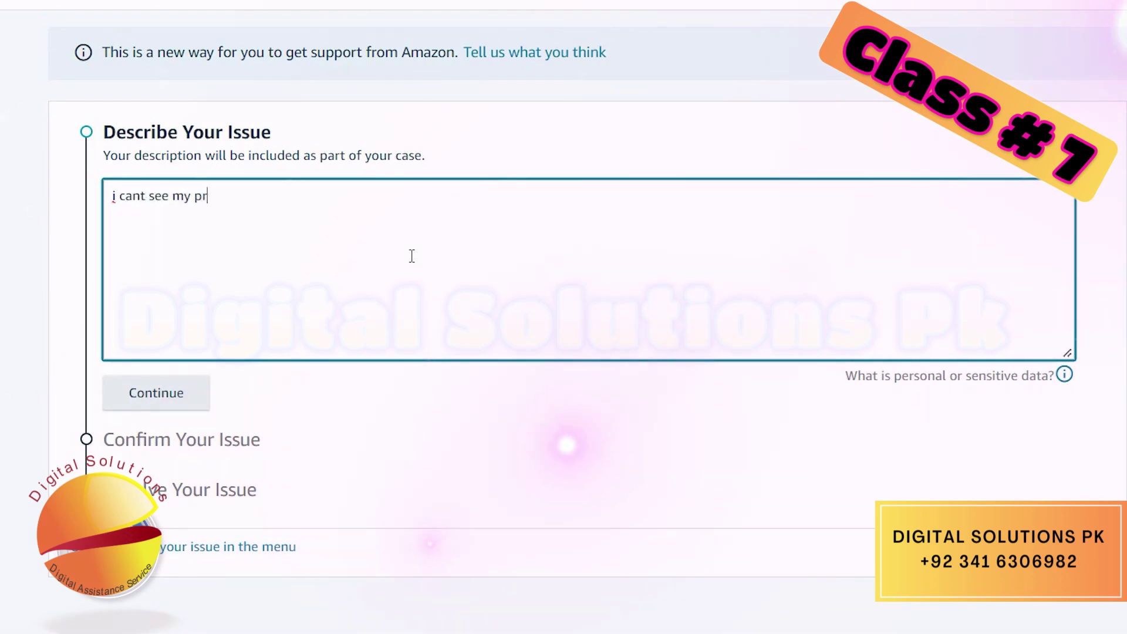
text(oduct)
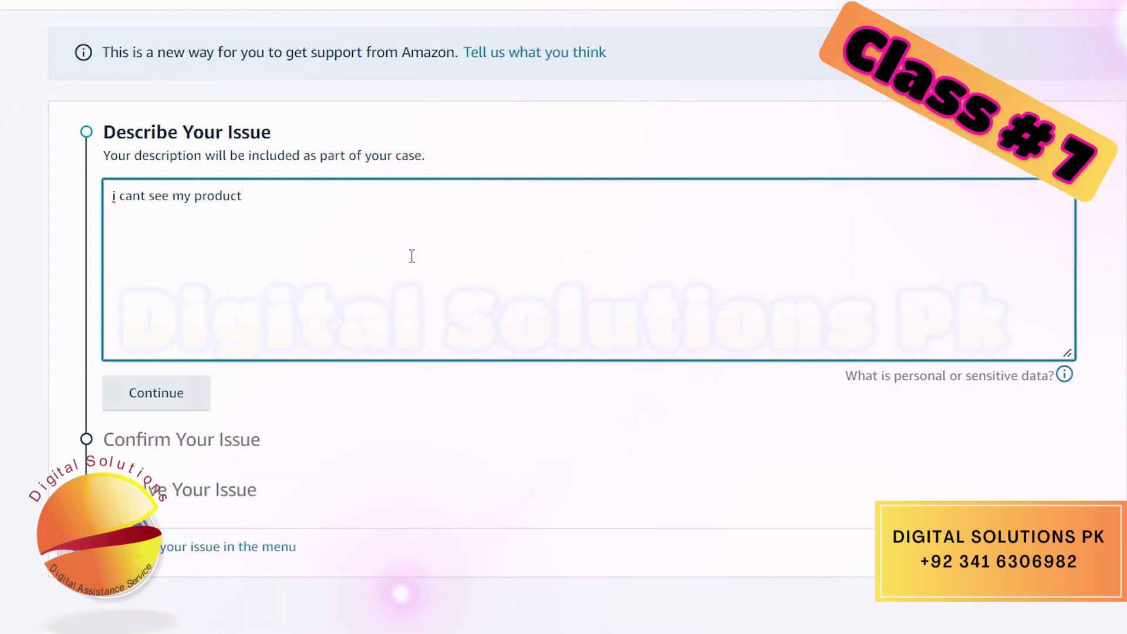
text( pictures.)
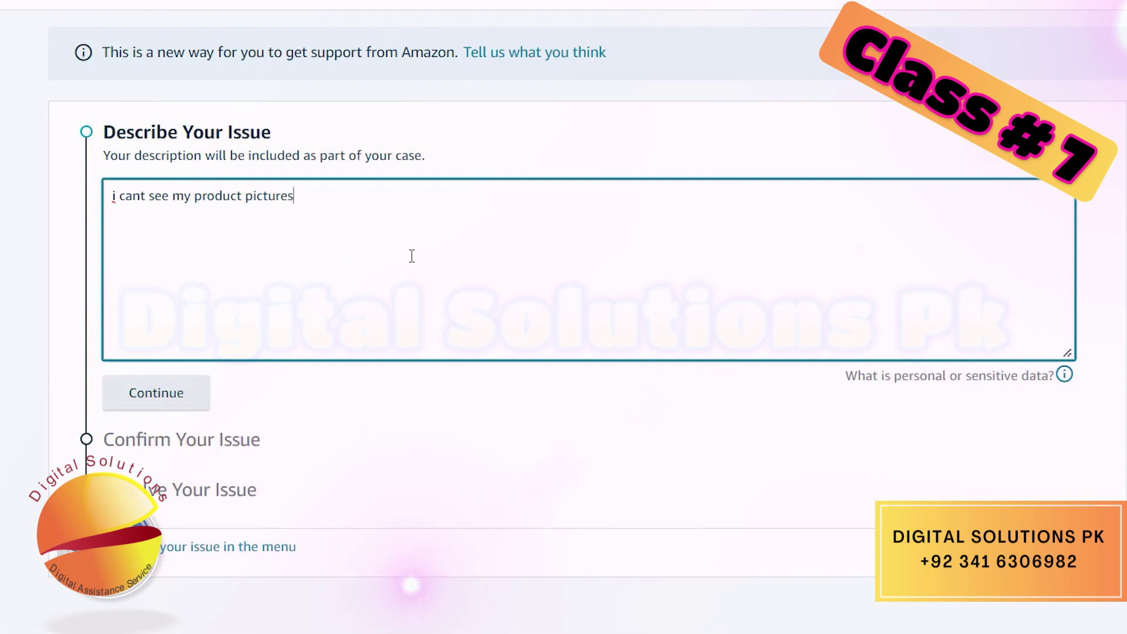
click(156, 393)
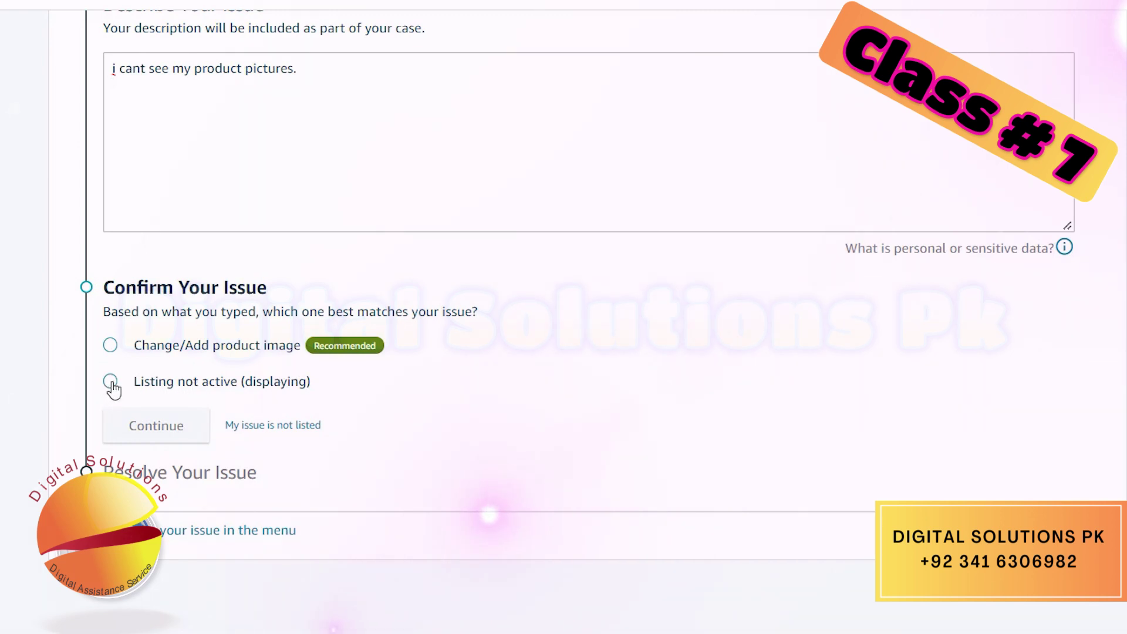
- View the categories offered for an unlisted issue, and confirm the issue as "Change/Add product image"
click(111, 347)
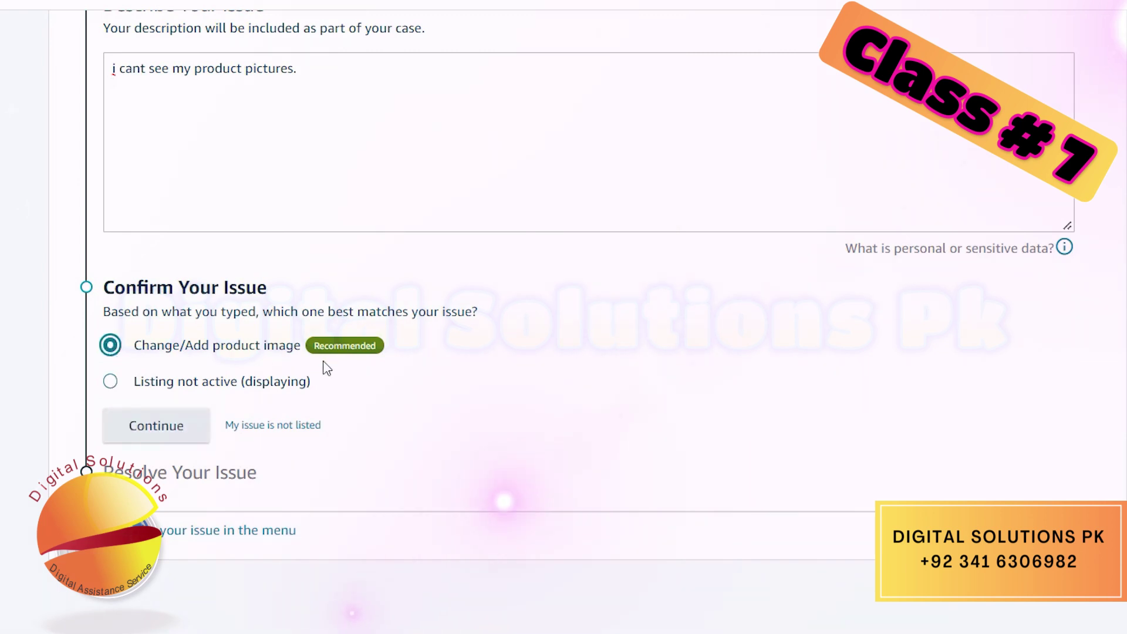
click(287, 430)
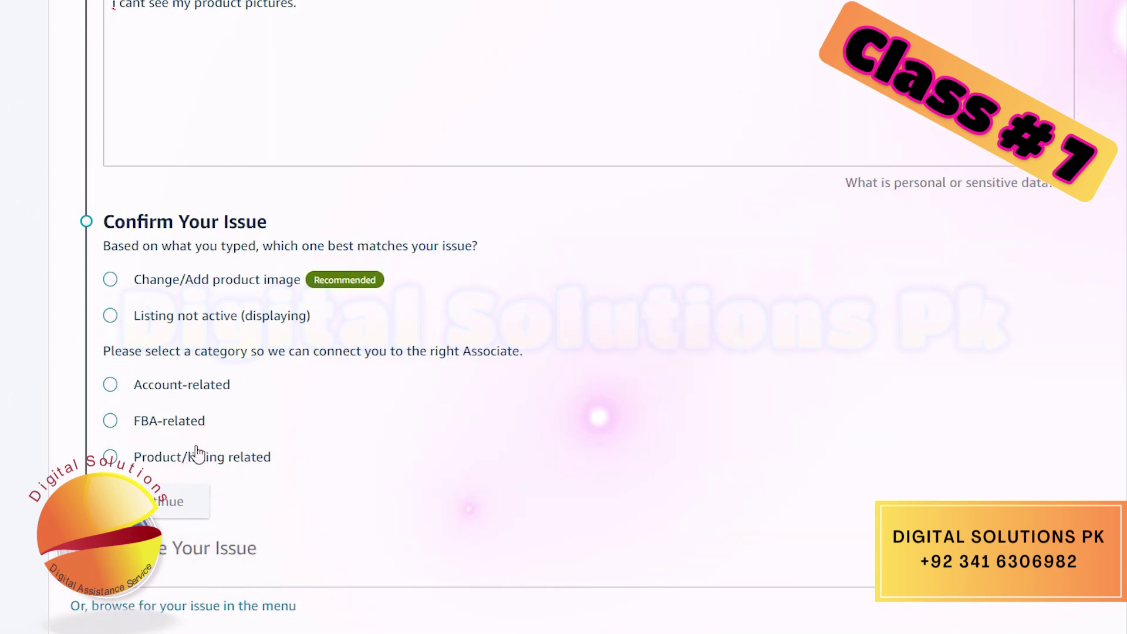
click(110, 281)
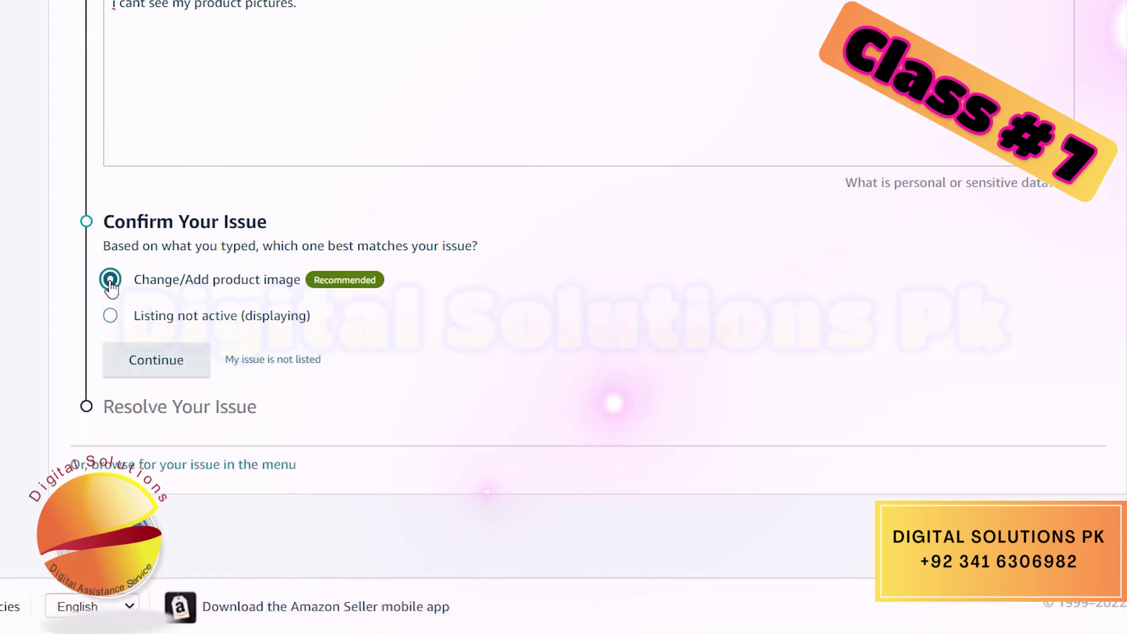
click(156, 360)
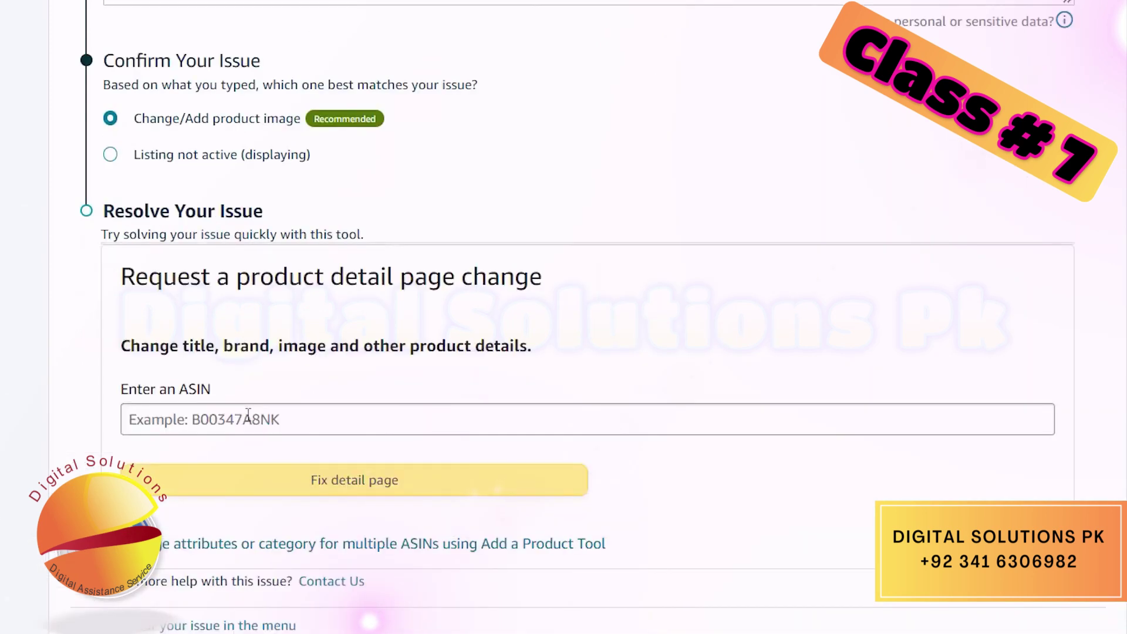
- Submit ASIN B0085K1M90 for the product detail page change under Resolve Your Issue
click(295, 426)
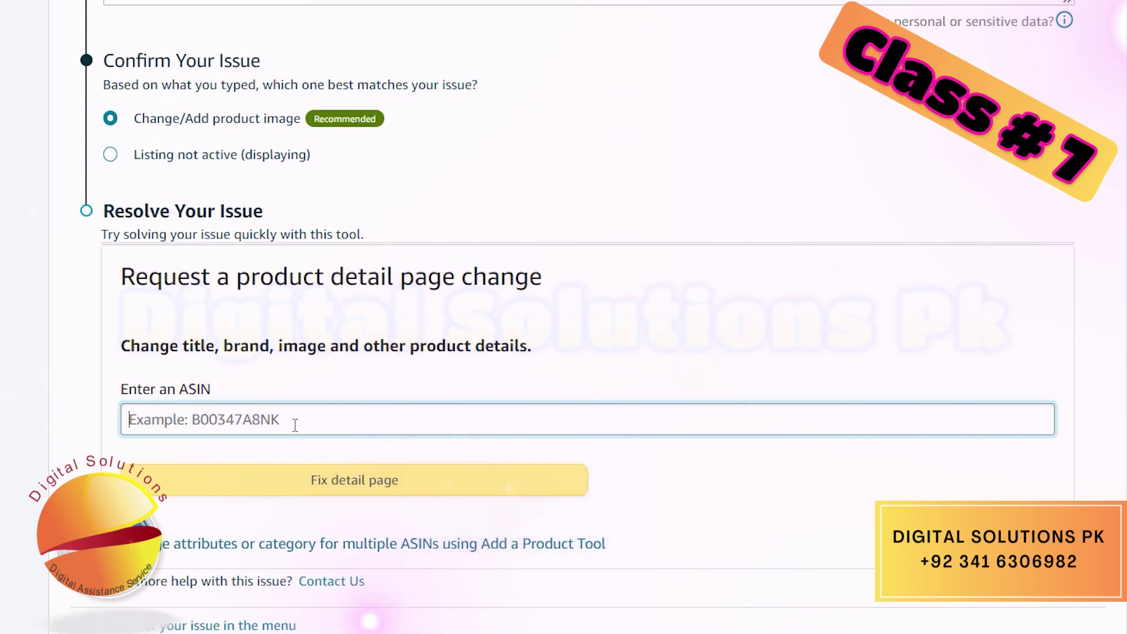
text(B0085K1M90)
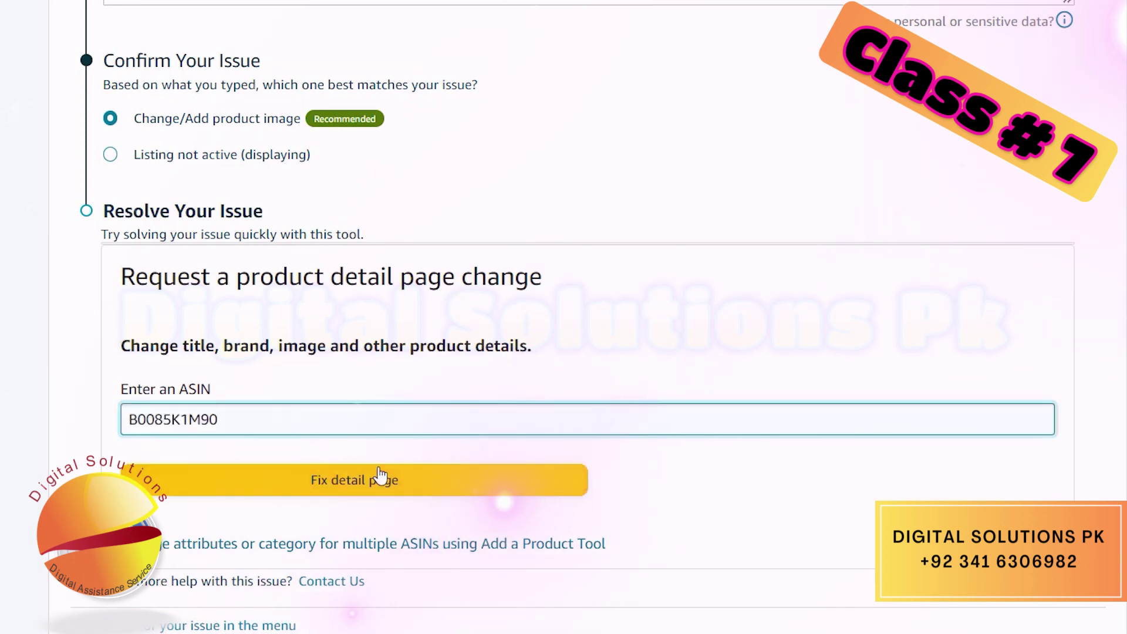
click(400, 483)
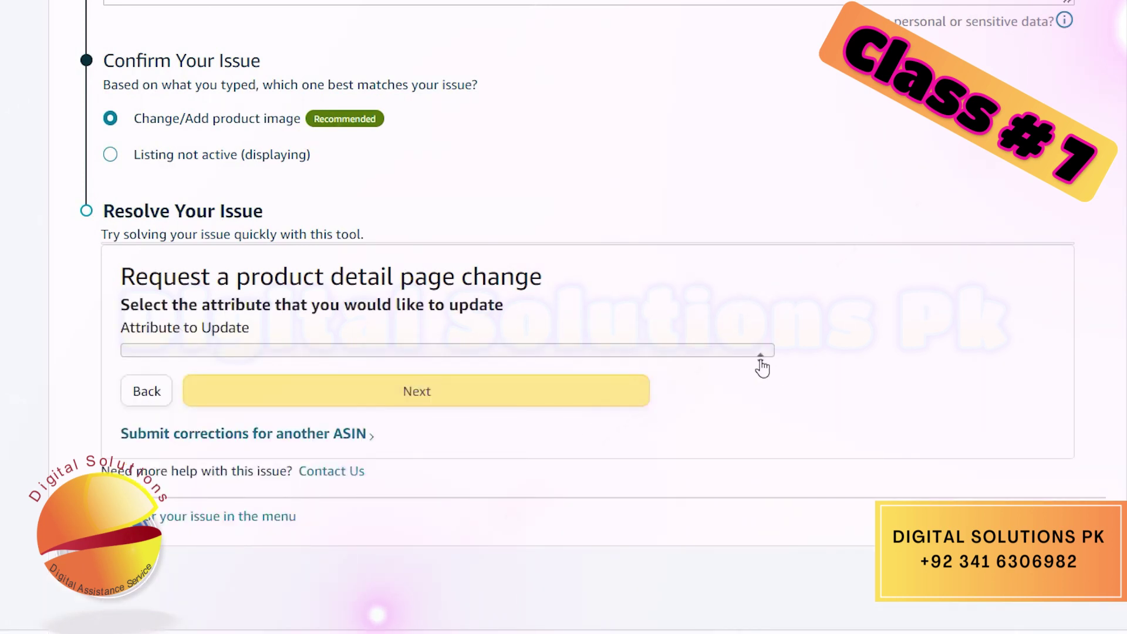
- Choose Images as the attribute to update and Remove Images as the change, and continue to the image list
click(759, 355)
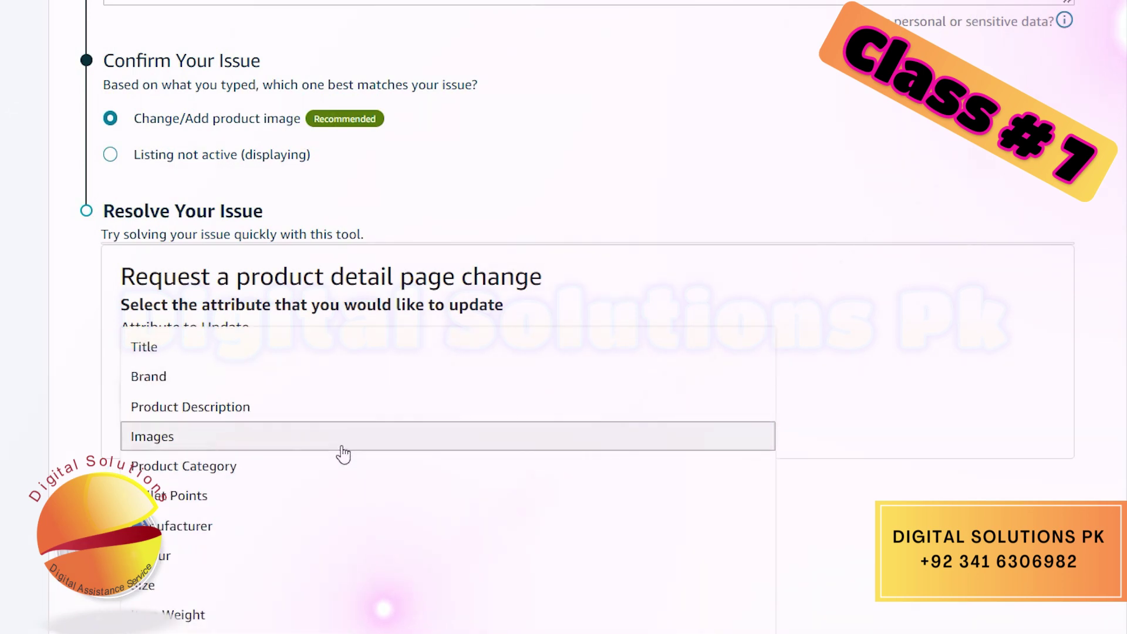
click(344, 454)
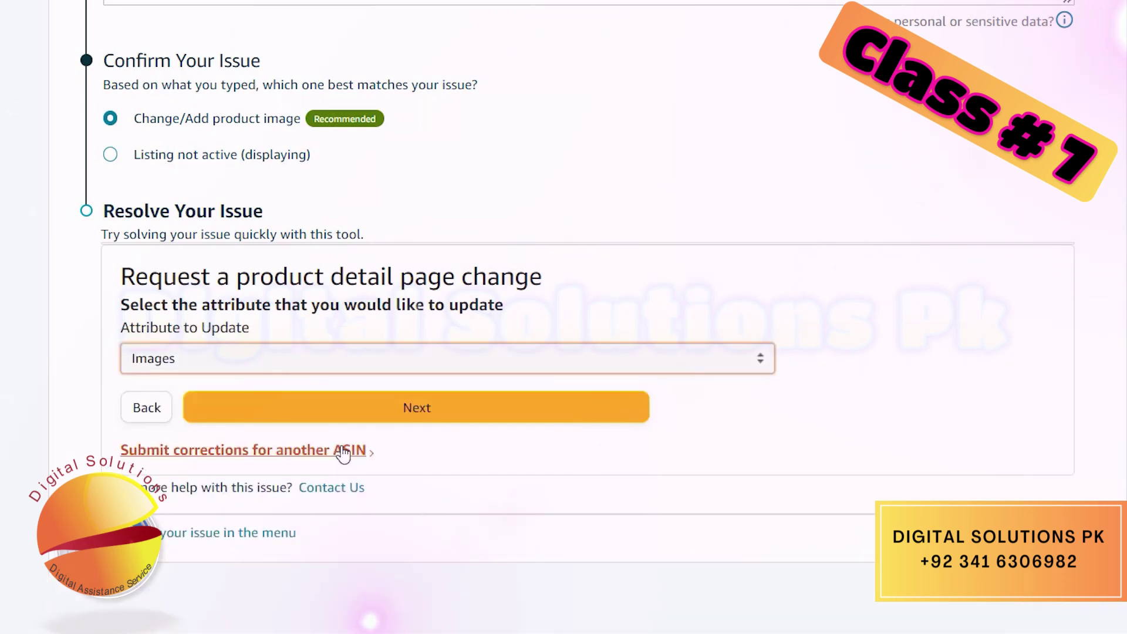
click(416, 410)
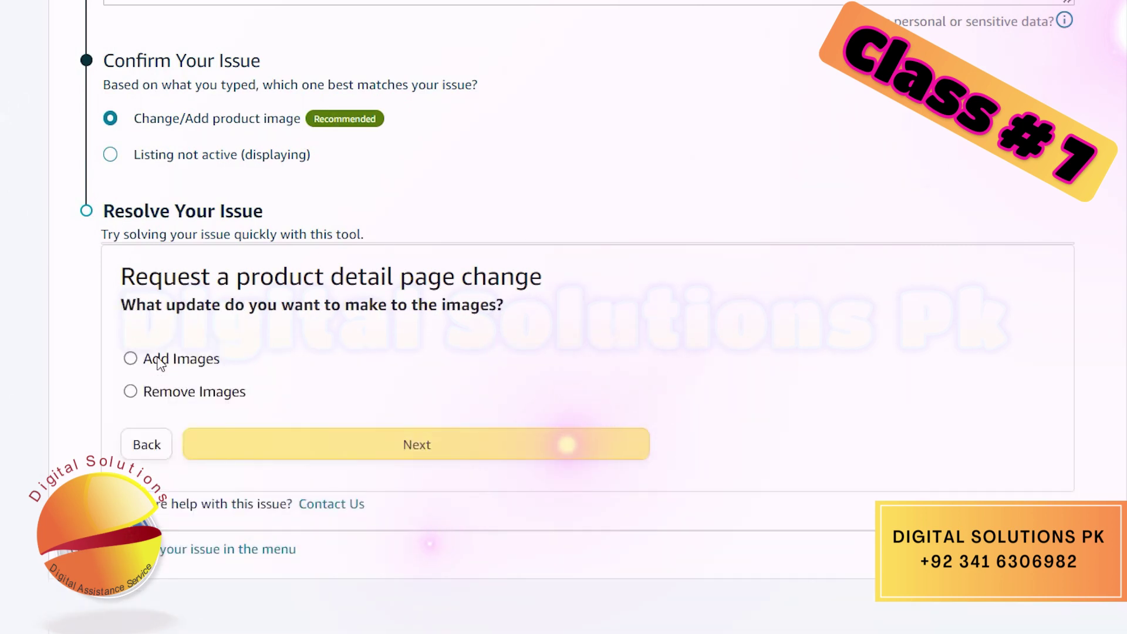
click(131, 392)
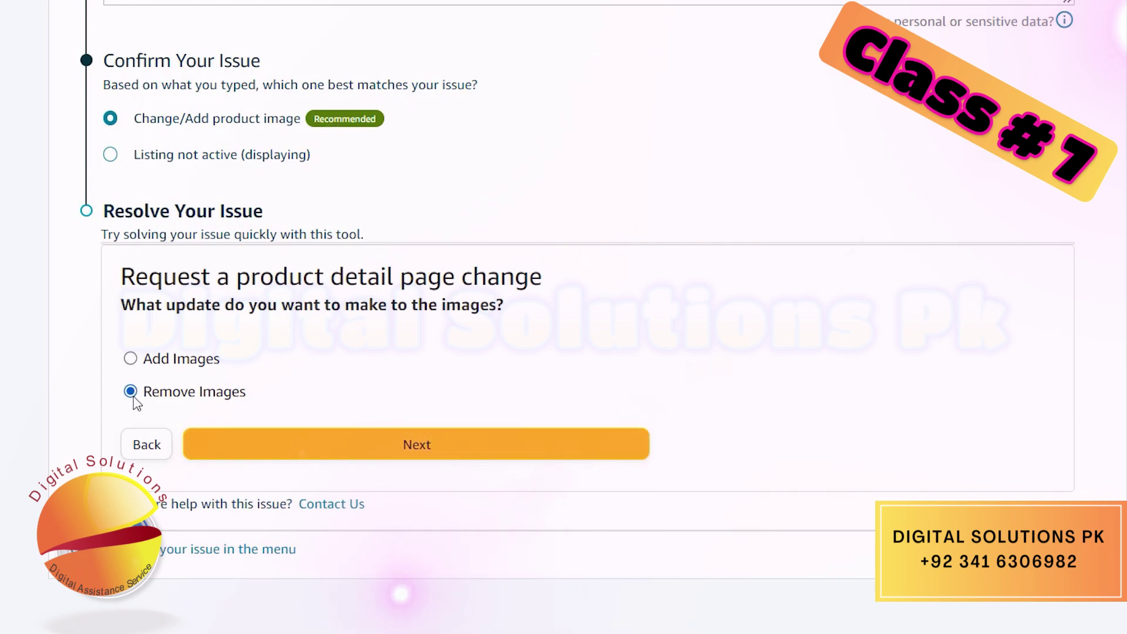
click(432, 445)
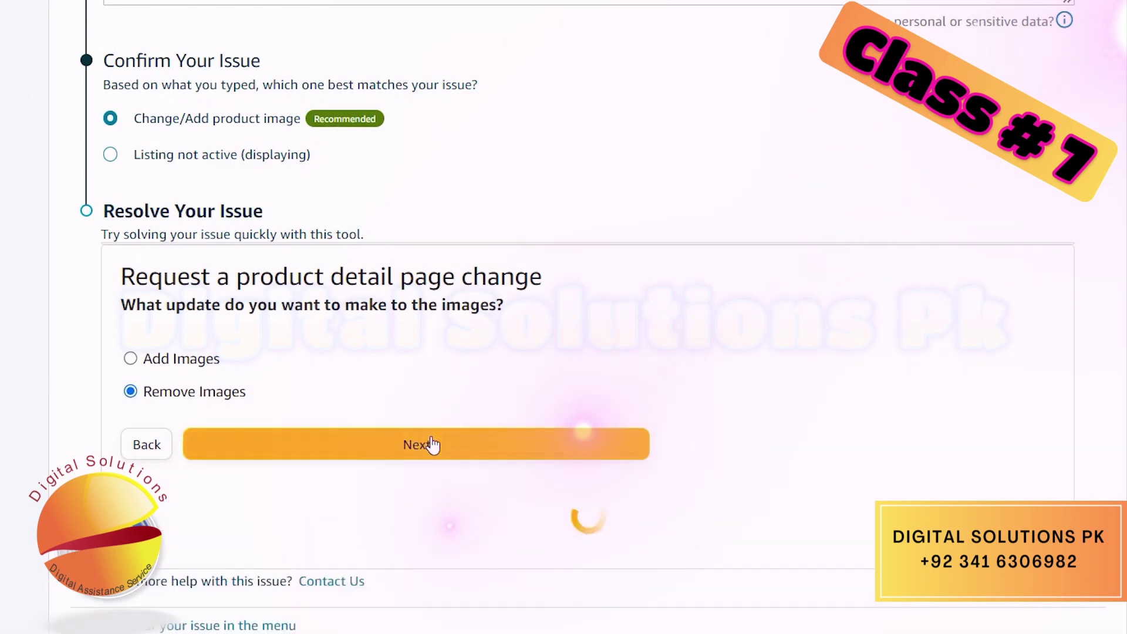
- Enter "i want to remove this picture" as the issue explanation for the last product image, the stacked pillows
scroll(432, 445, down, 10)
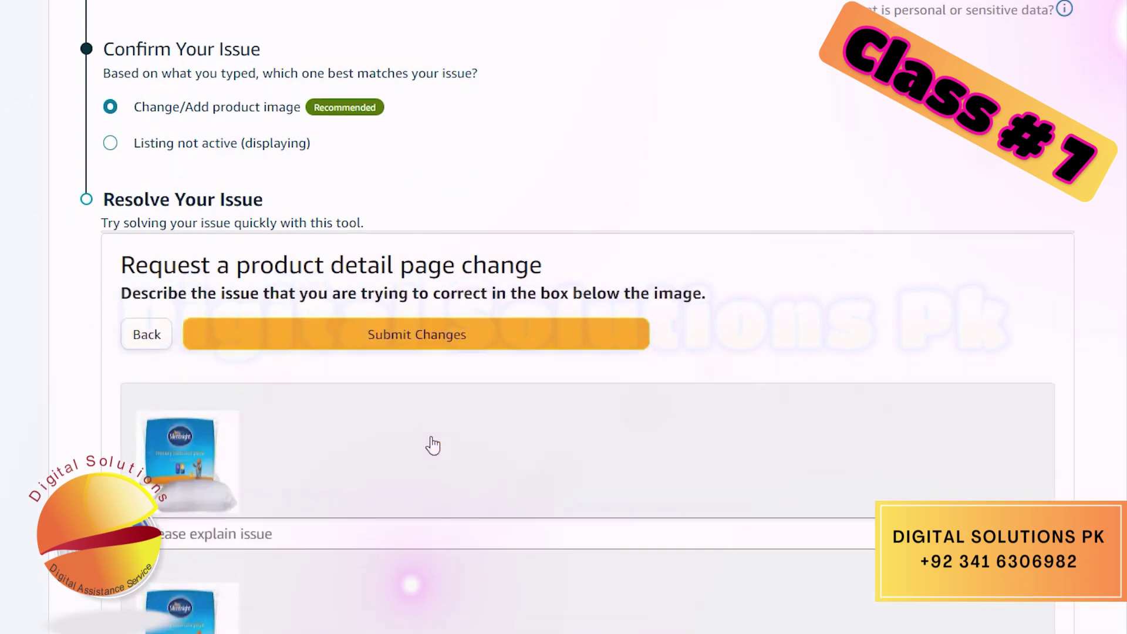
scroll(433, 445, down, 10)
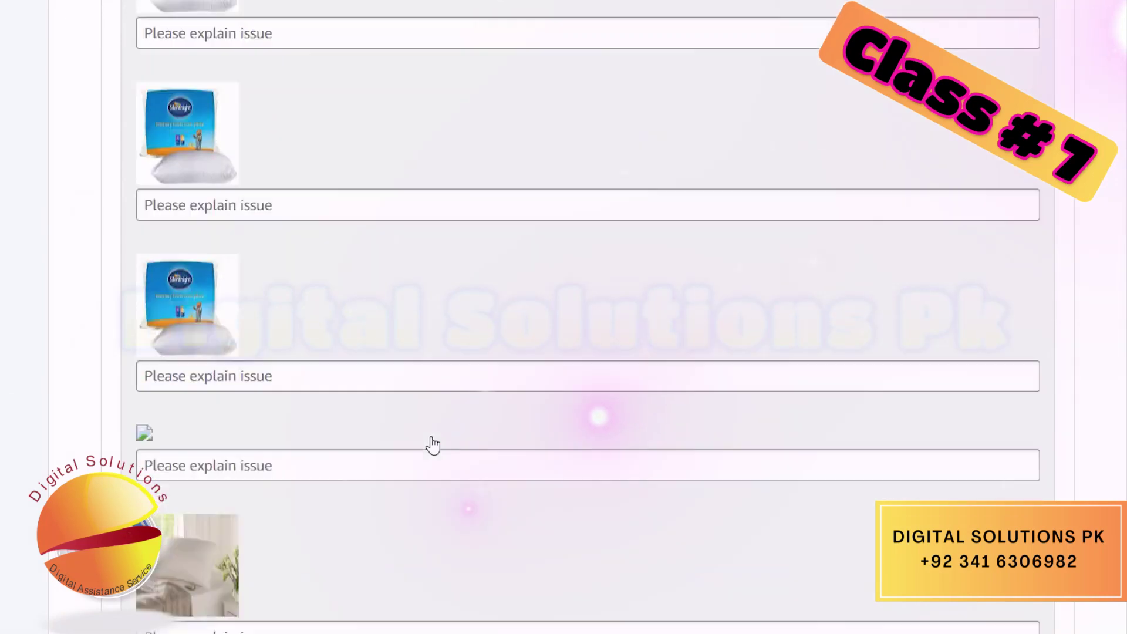
scroll(432, 445, down, 10)
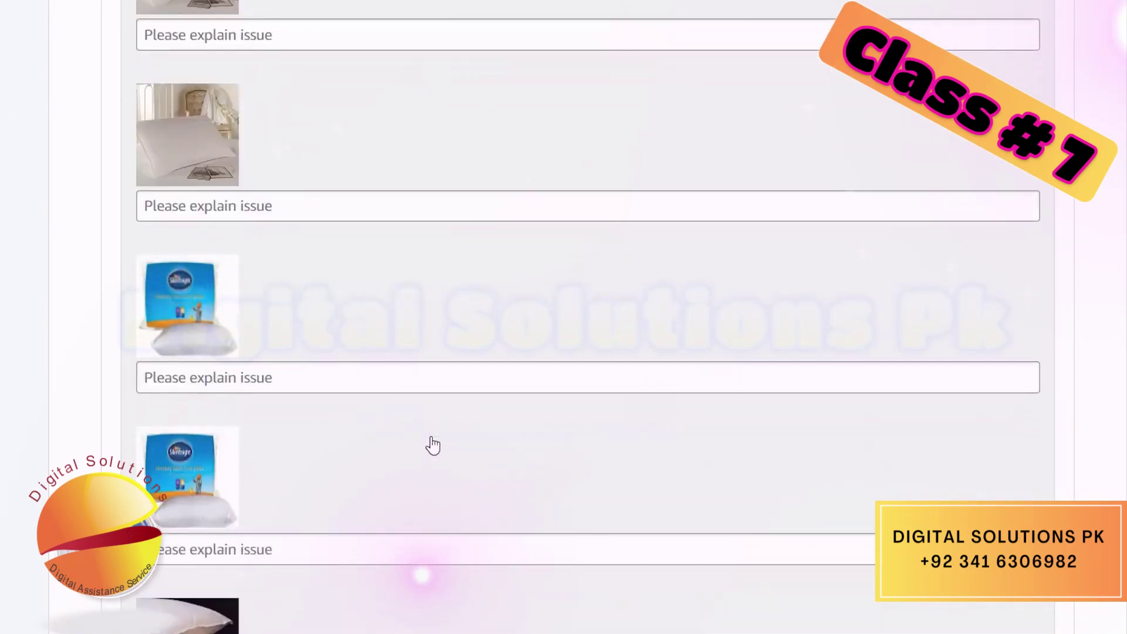
scroll(432, 445, down, 2)
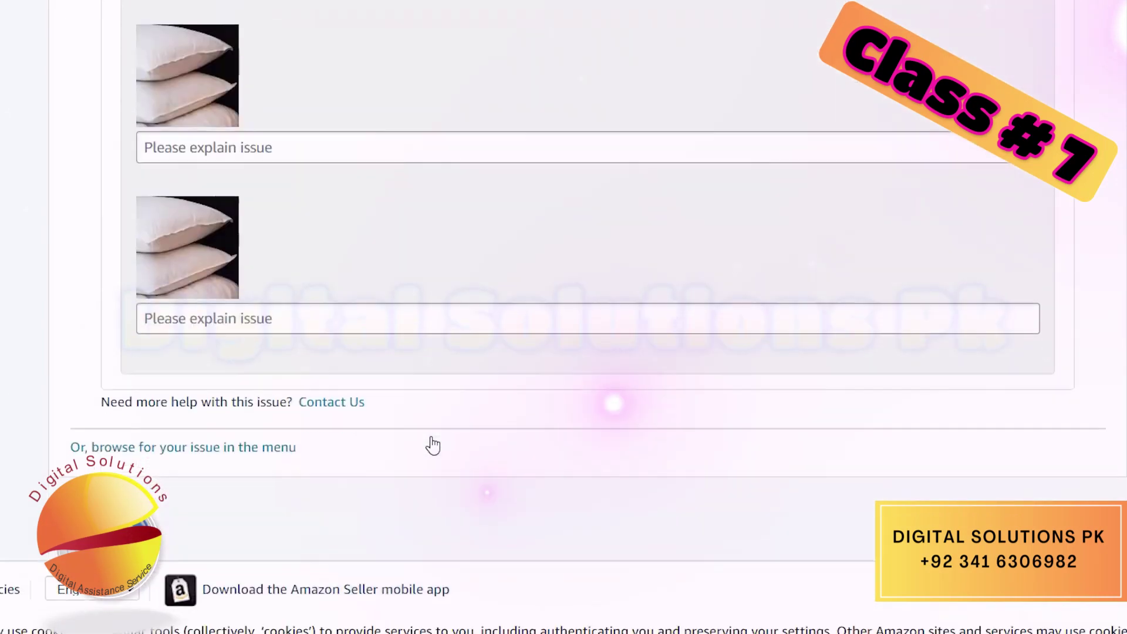
click(383, 319)
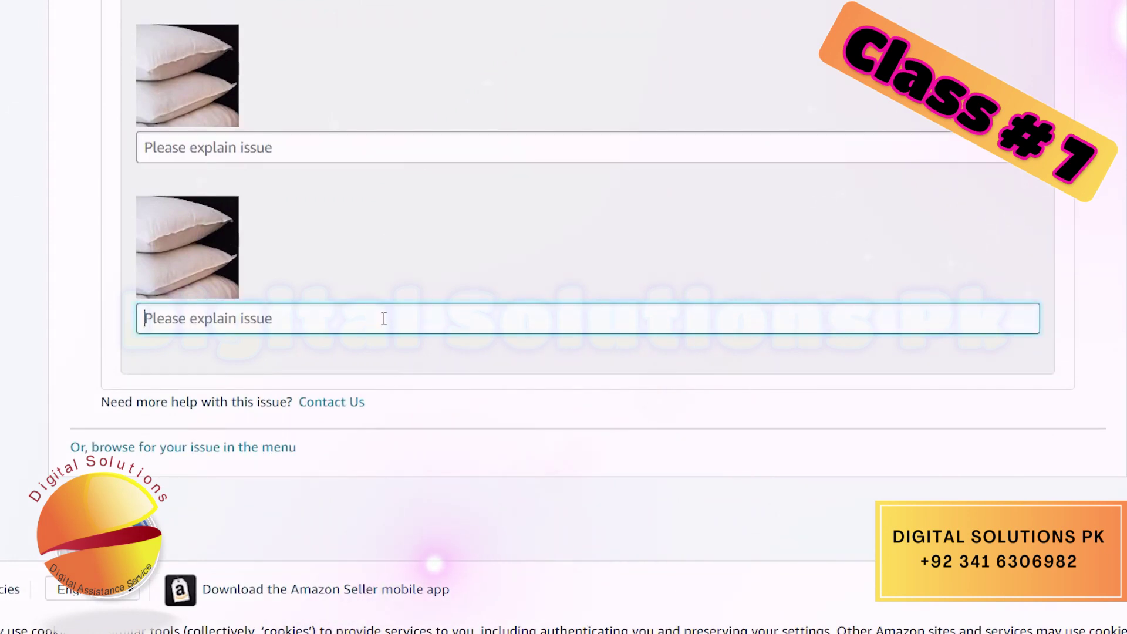
text(i)
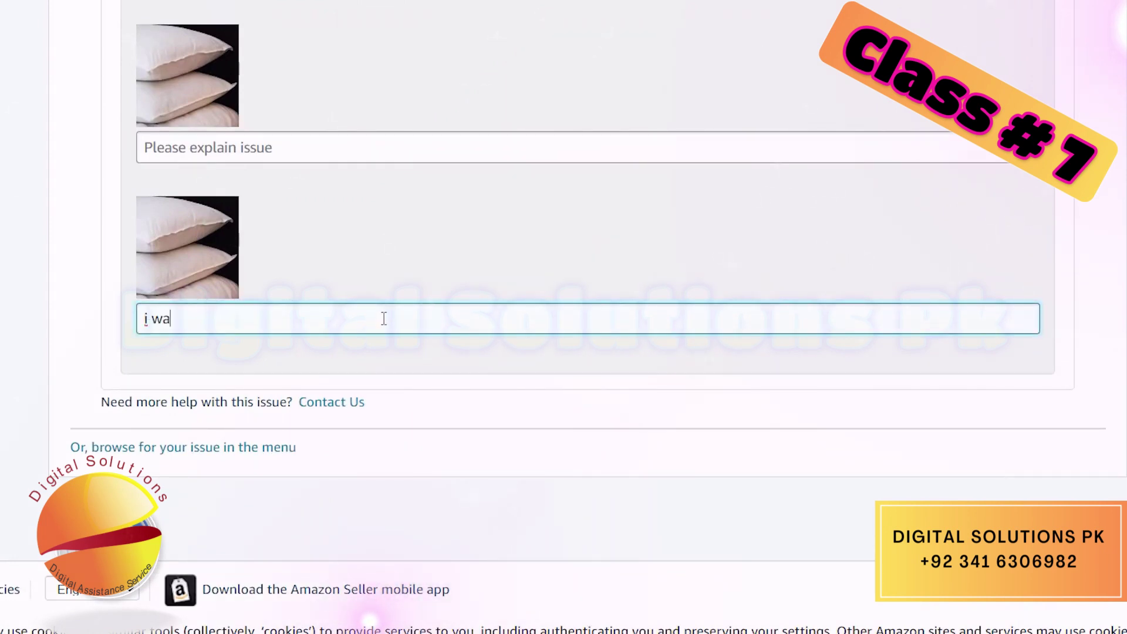
text( wa)
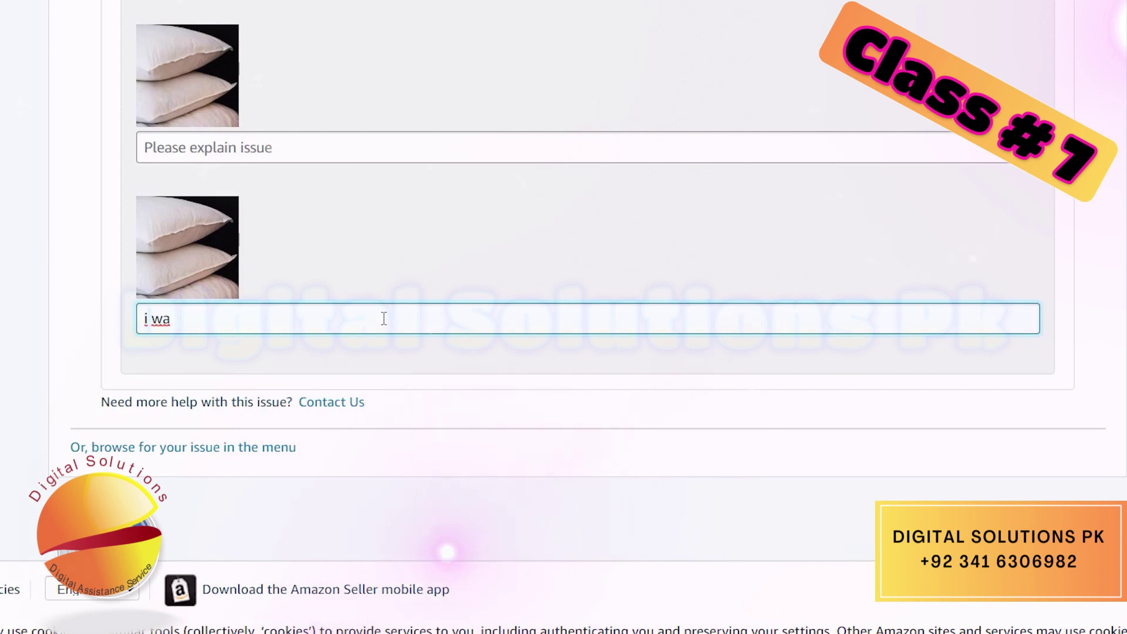
text(nt to remove )
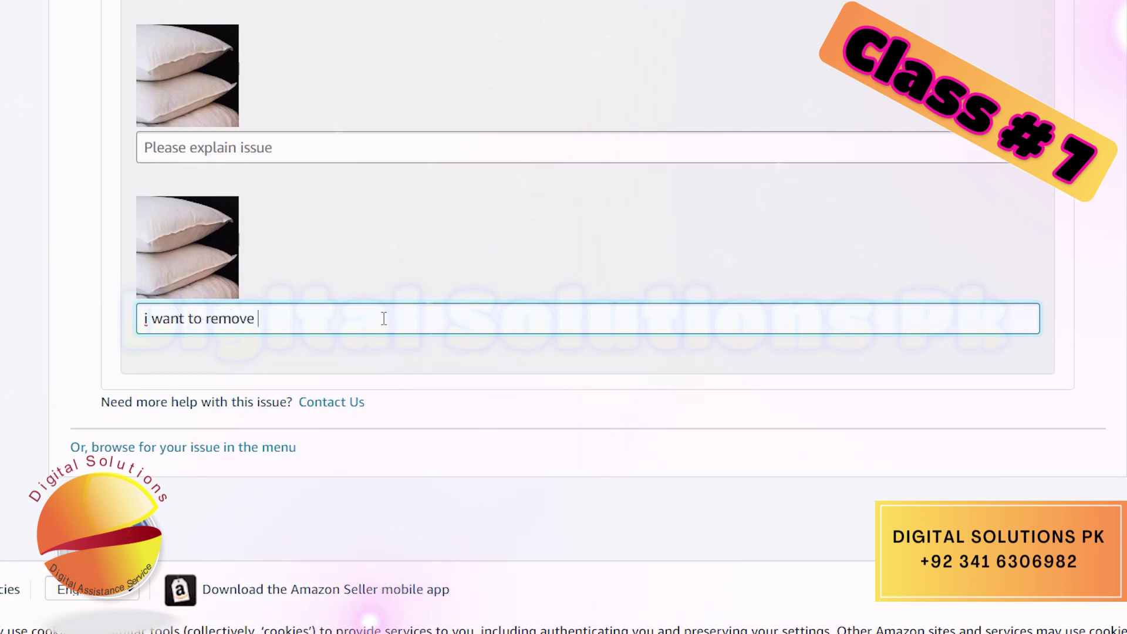
text(this picture)
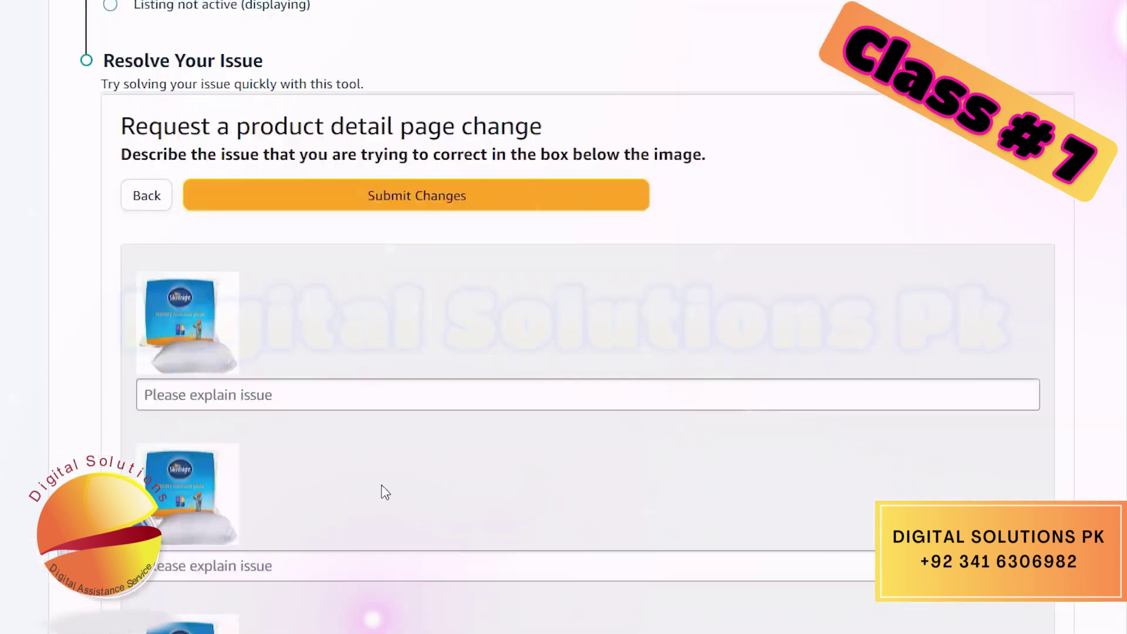
scroll(382, 491, up, 1)
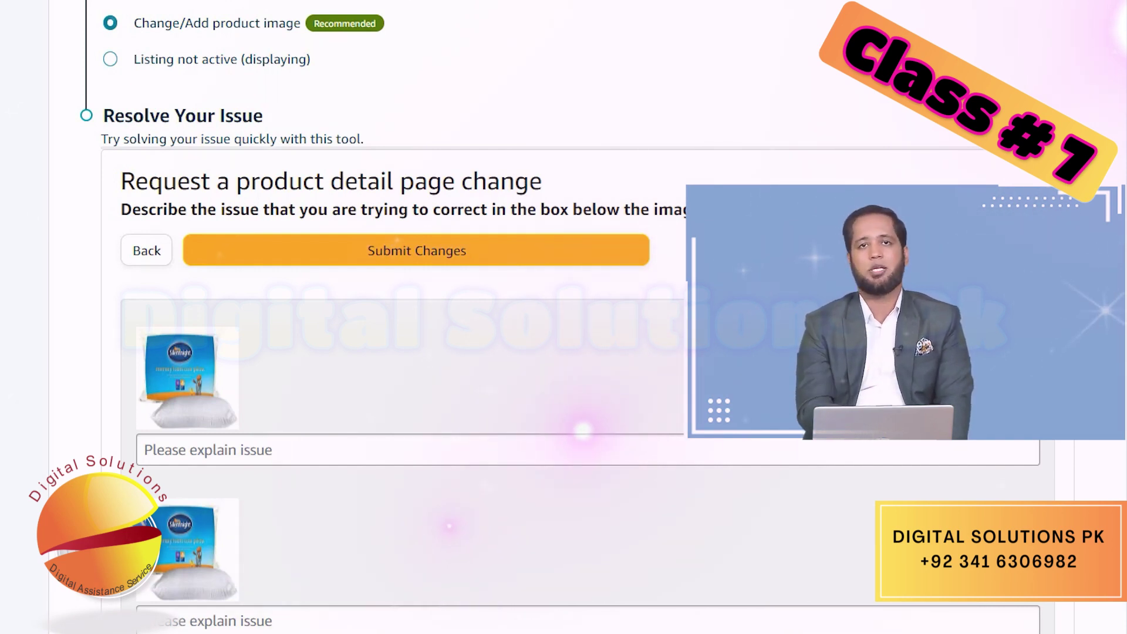
- Open the case log and look through the listed support cases and their short descriptions
scroll(764, 255, down, 10)
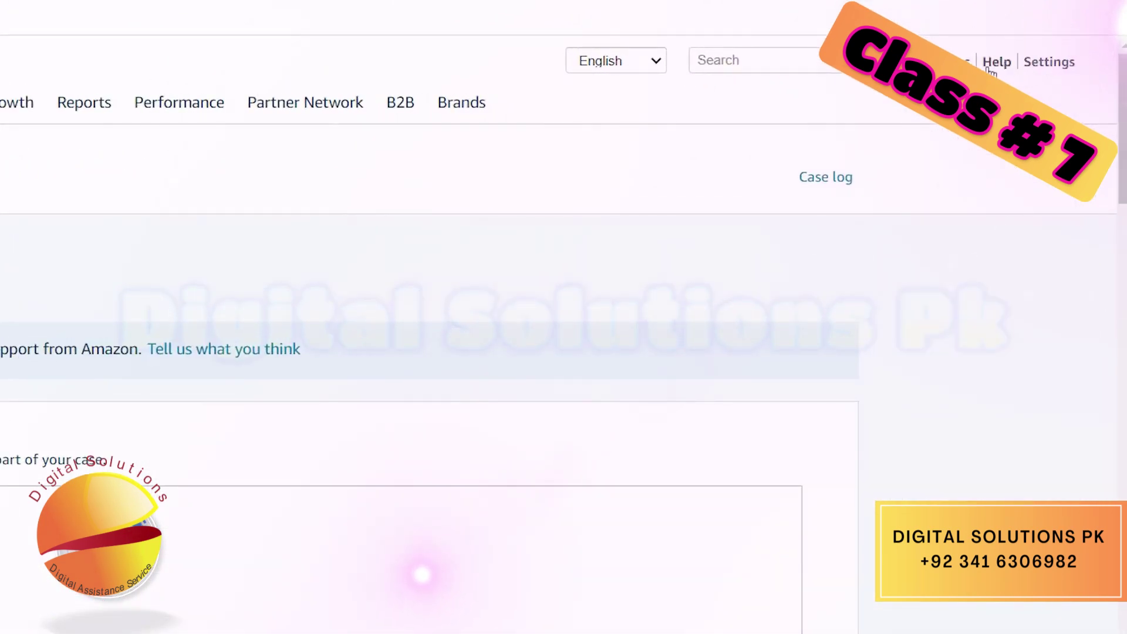
click(826, 178)
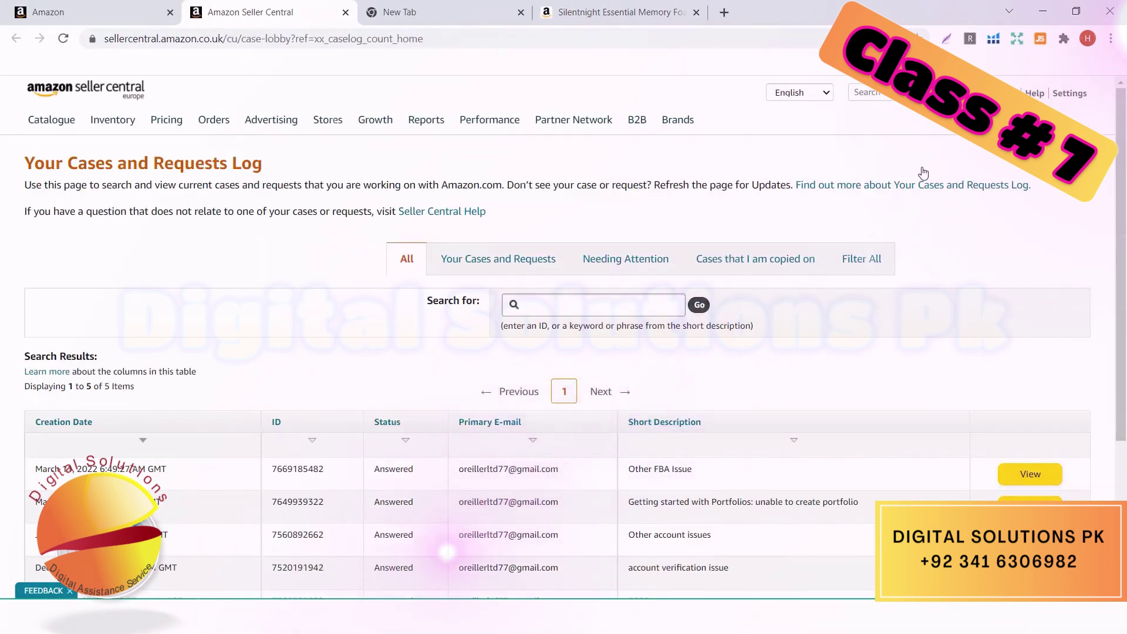
scroll(923, 173, down, 4)
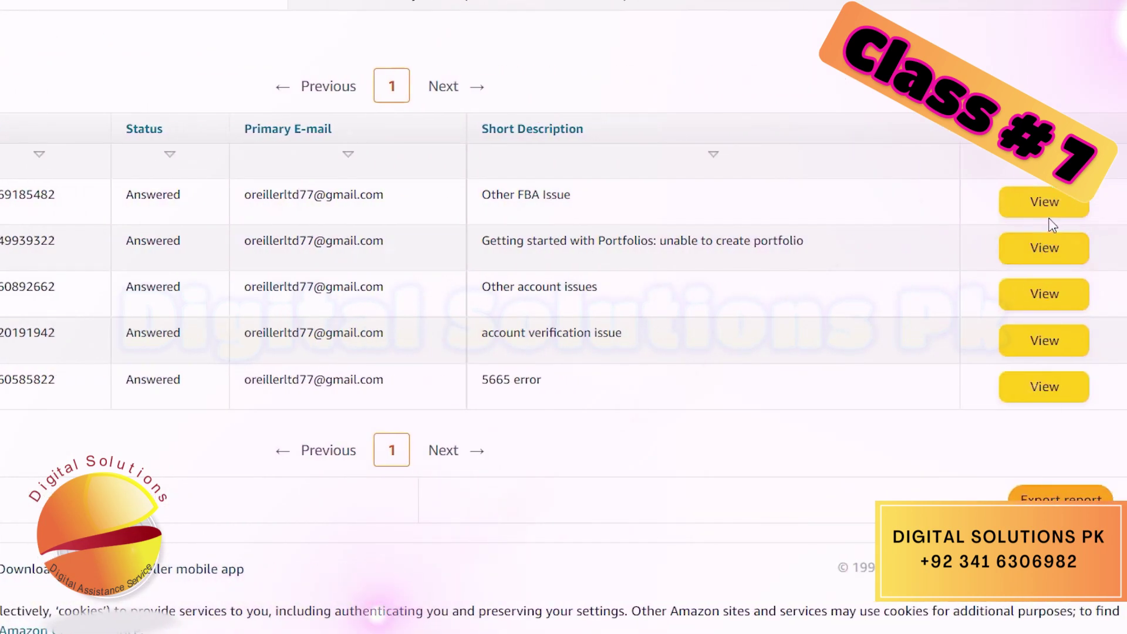
- Open the answered "Other FBA Issue" case and read through its correspondence with Amazon support
click(1057, 210)
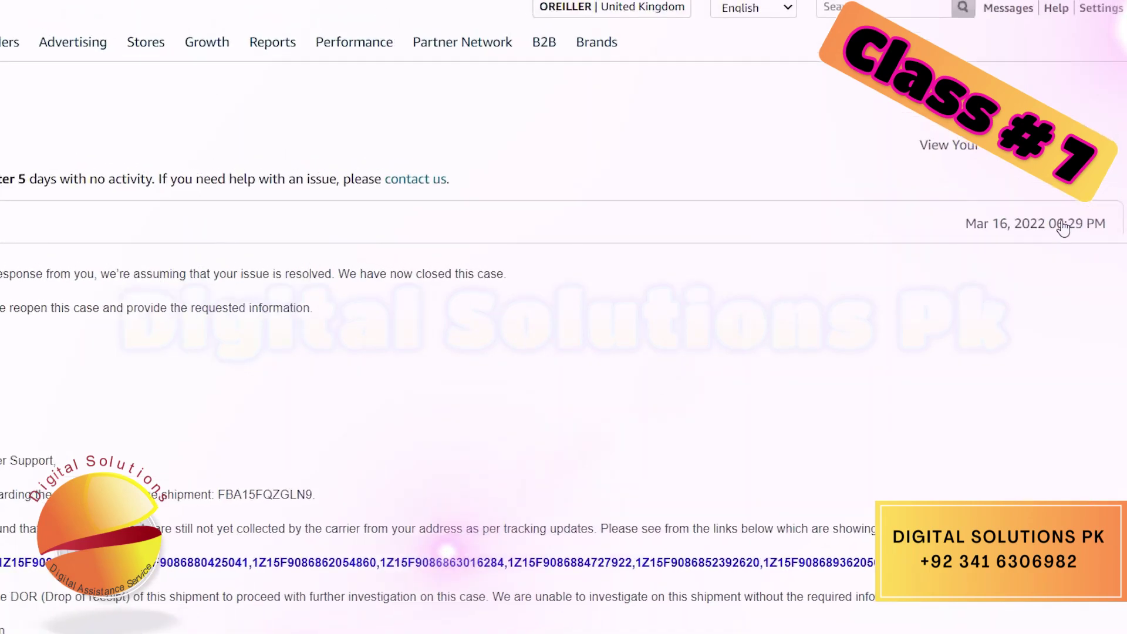
scroll(626, 316, down, 2)
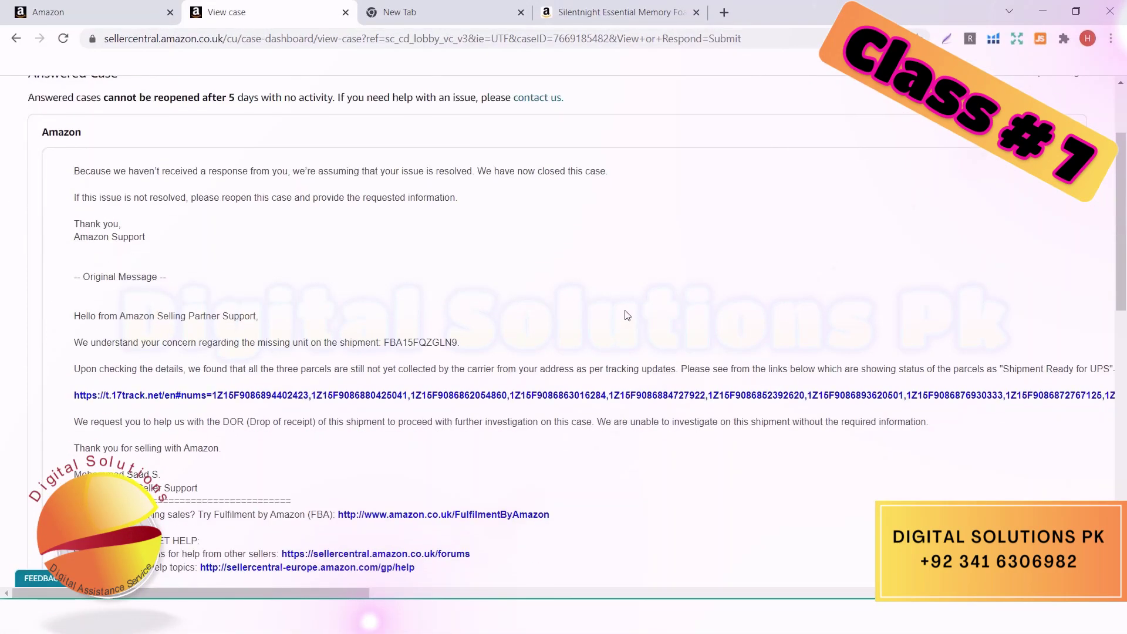
scroll(627, 315, down, 4)
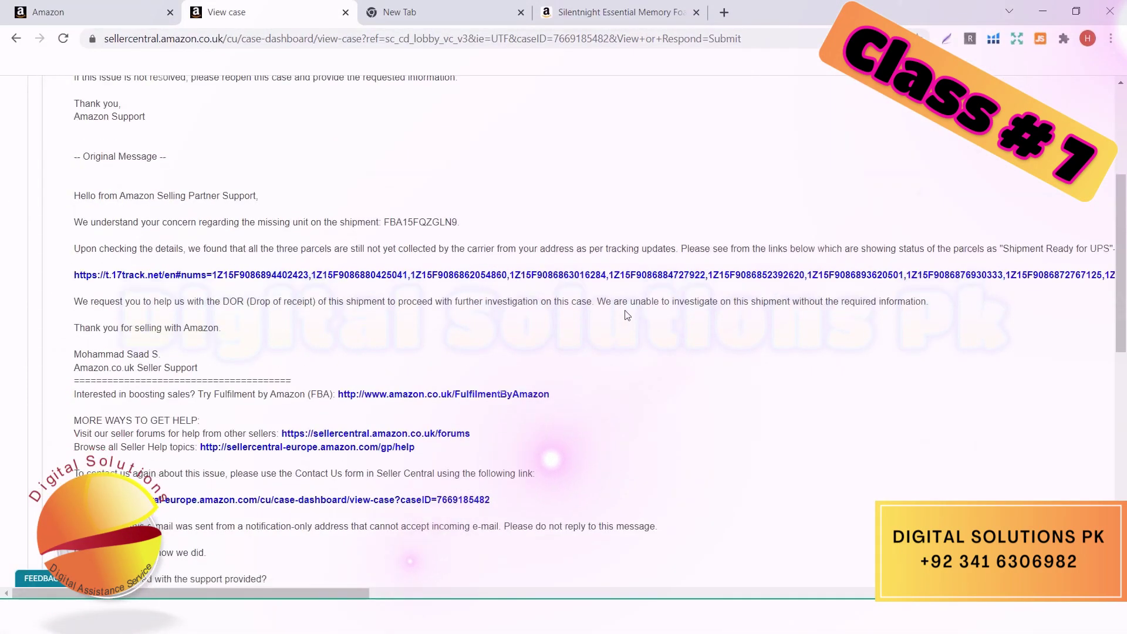
scroll(627, 315, down, 2)
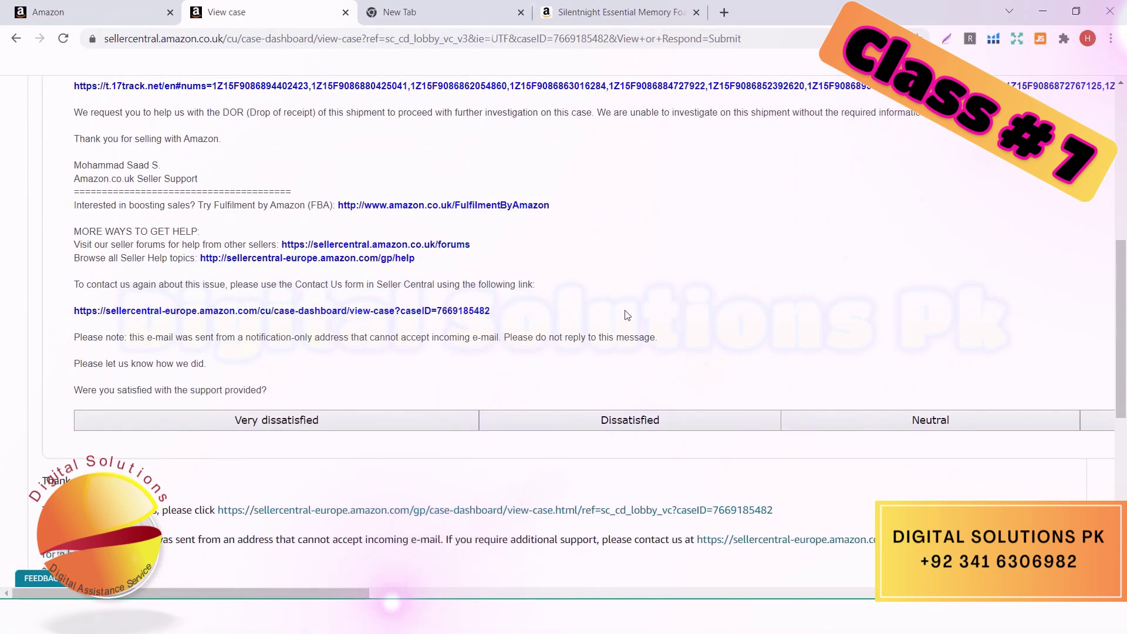
scroll(627, 315, up, 5)
scroll(627, 315, up, 2)
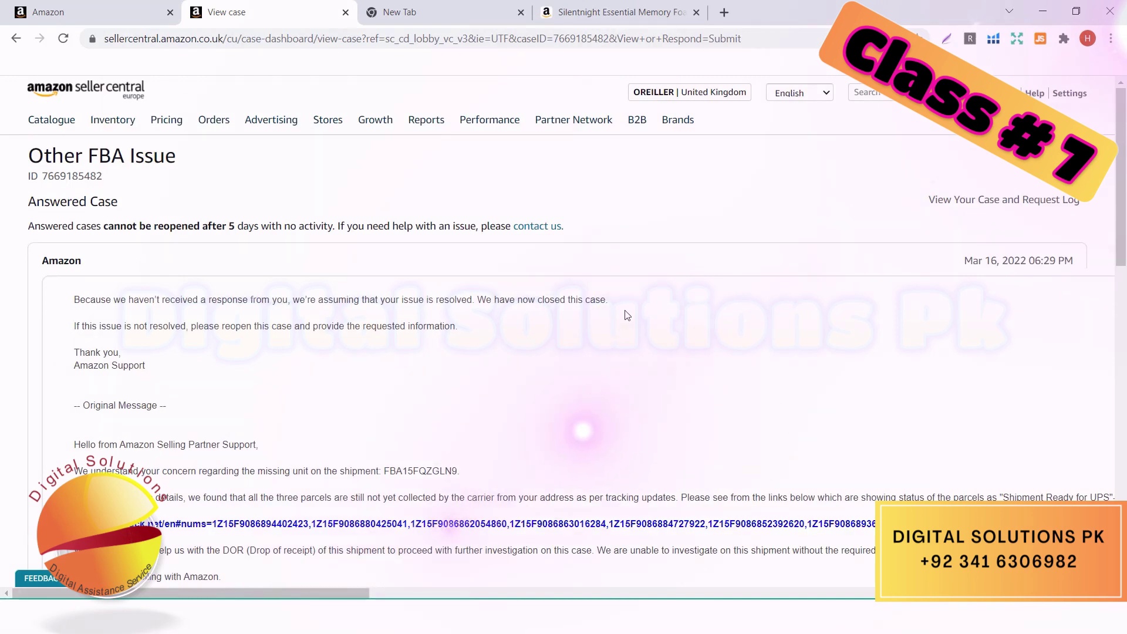
scroll(626, 315, down, 10)
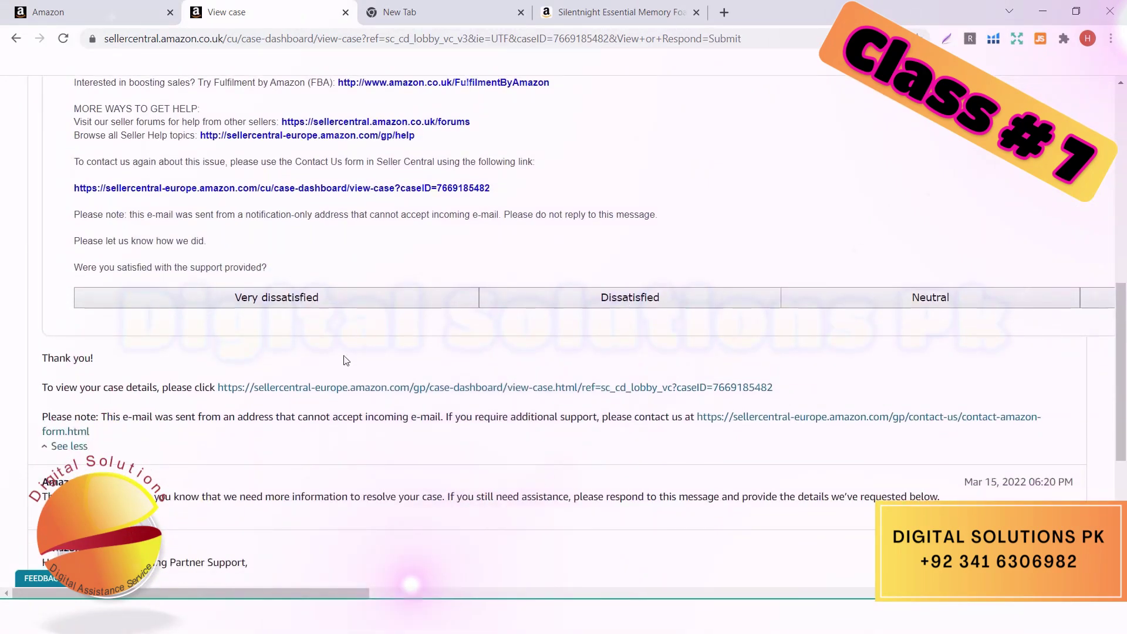